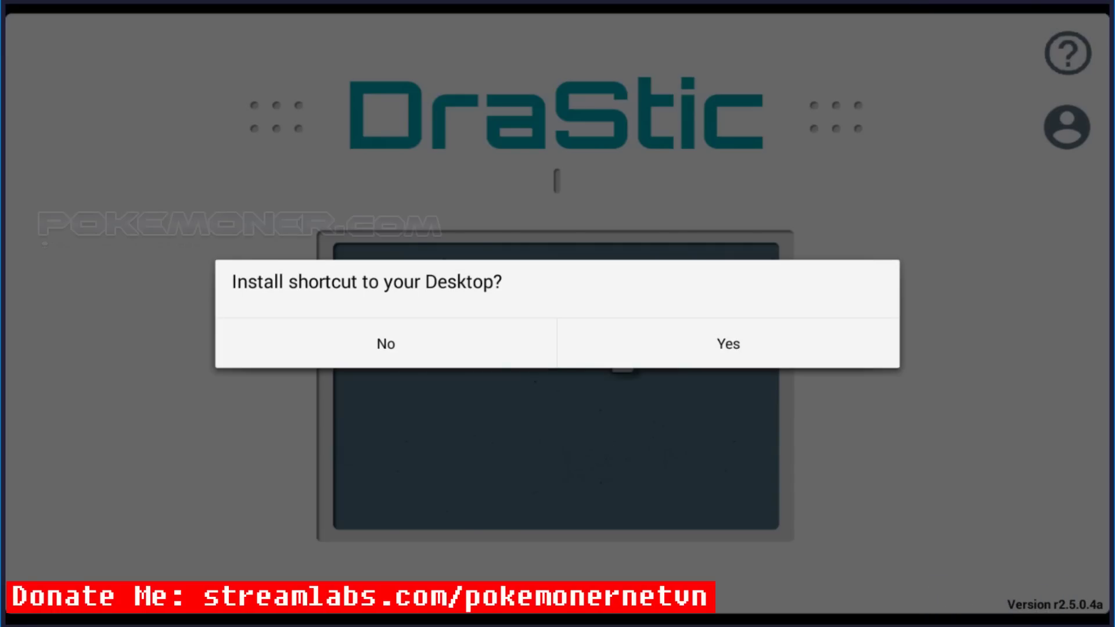
# Step: Dismiss the desktop shortcut prompt and start Pokemon Moon Black 2 Beta 1 from the Documents folder
pyautogui.press('Escape')
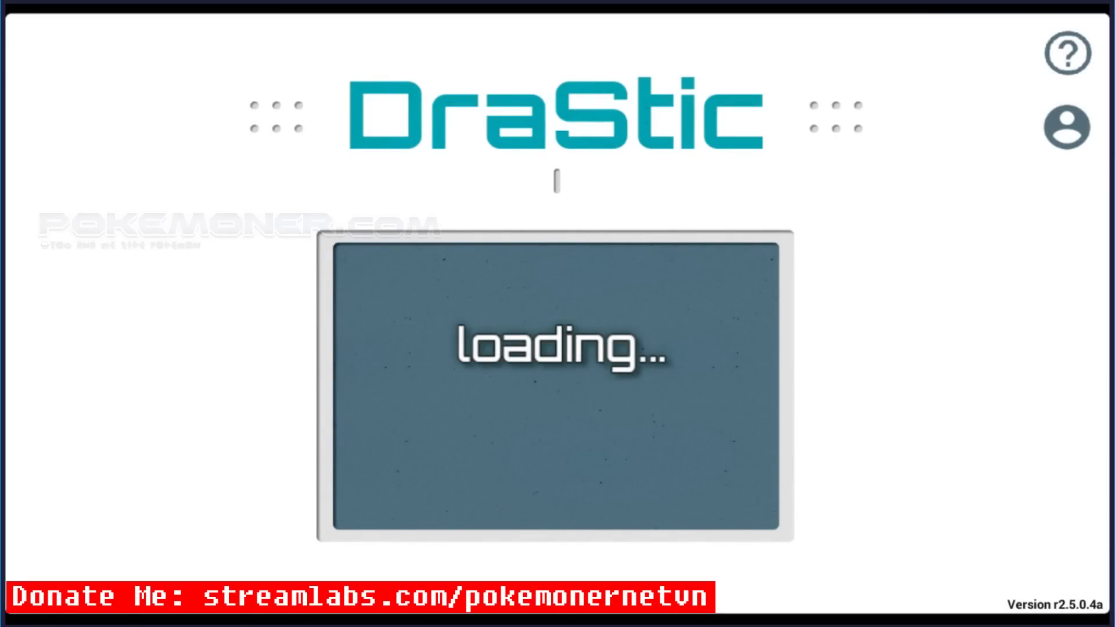
pyautogui.click(561, 347)
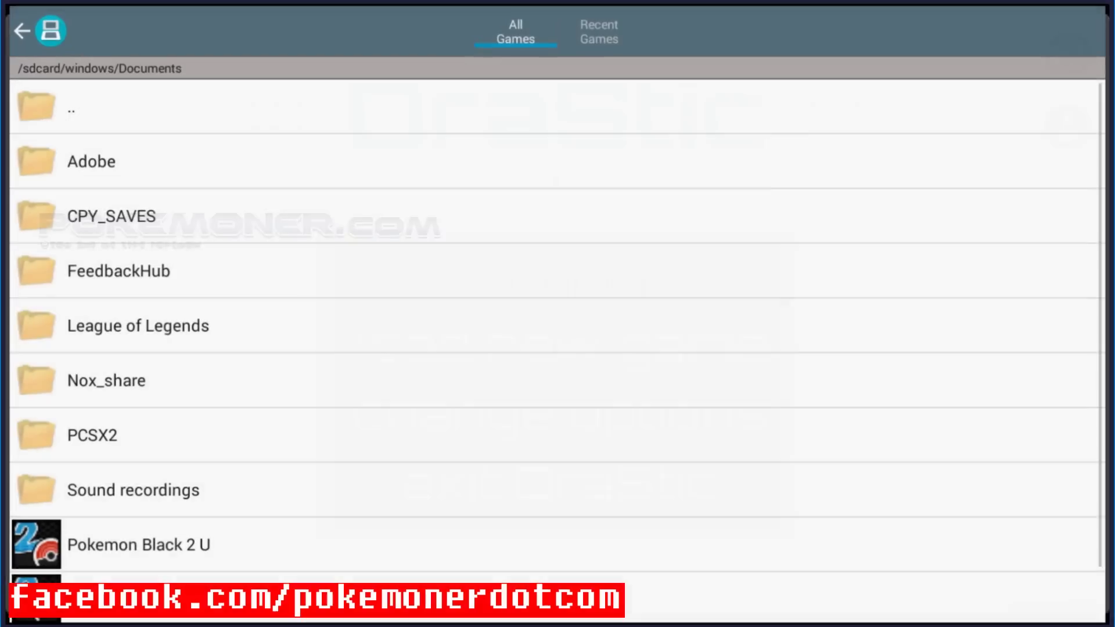
pyautogui.scroll(-1, 557, 351)
pyautogui.click(176, 543)
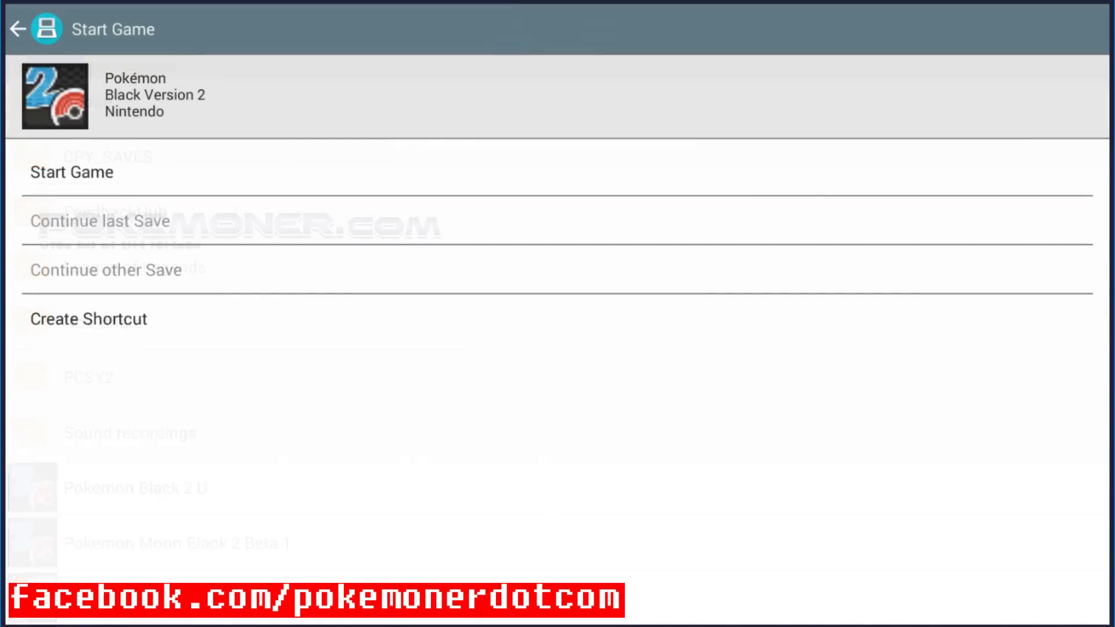
pyautogui.click(557, 172)
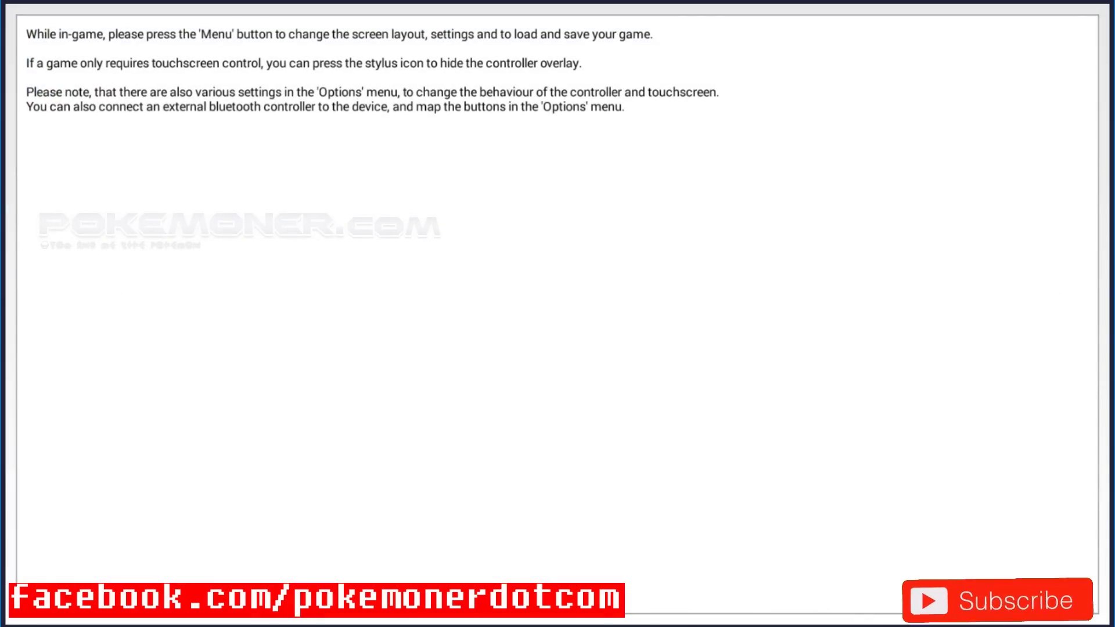
pyautogui.click(1034, 610)
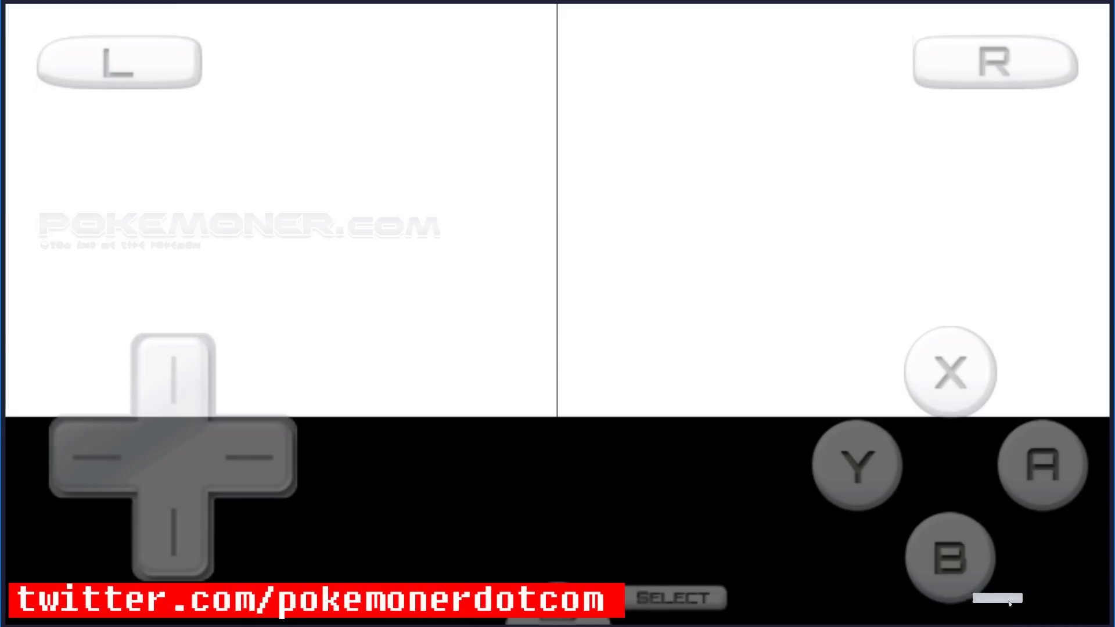
# Step: Check the running game's list of available cheats and leave the emulator for the Android home screen
pyautogui.press('Escape')
pyautogui.press('Escape')
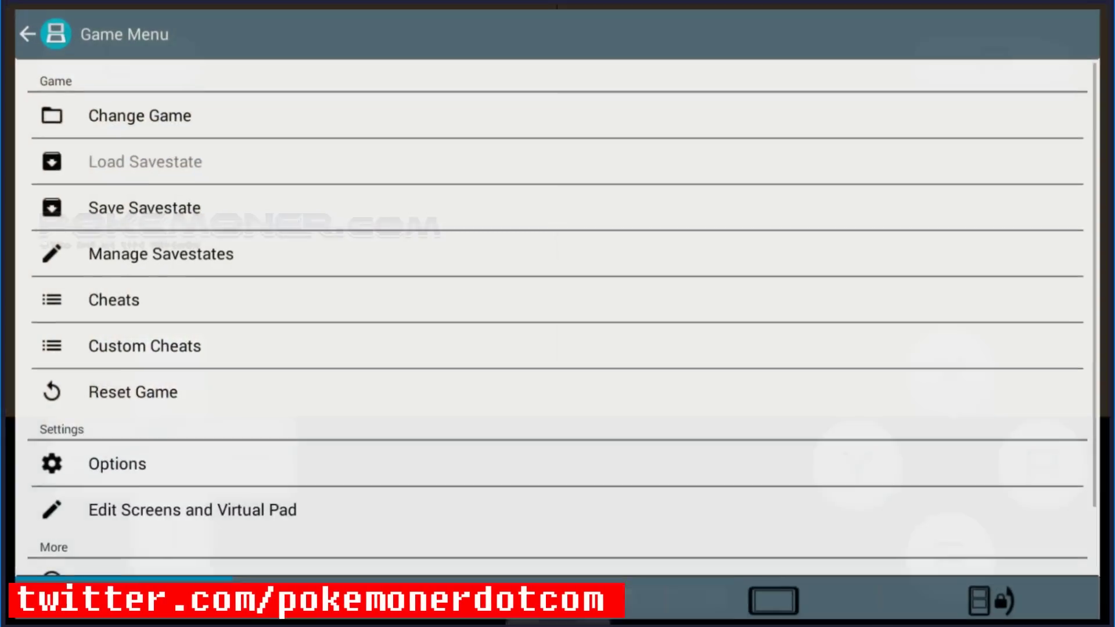
pyautogui.click(106, 299)
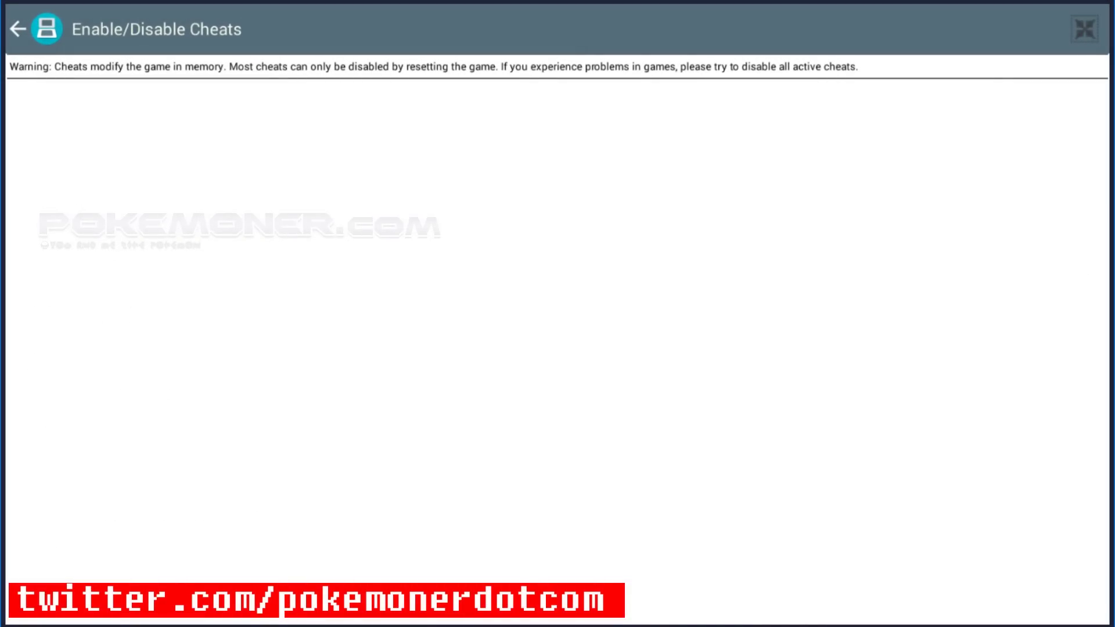
pyautogui.press('Escape')
pyautogui.press('Escape')
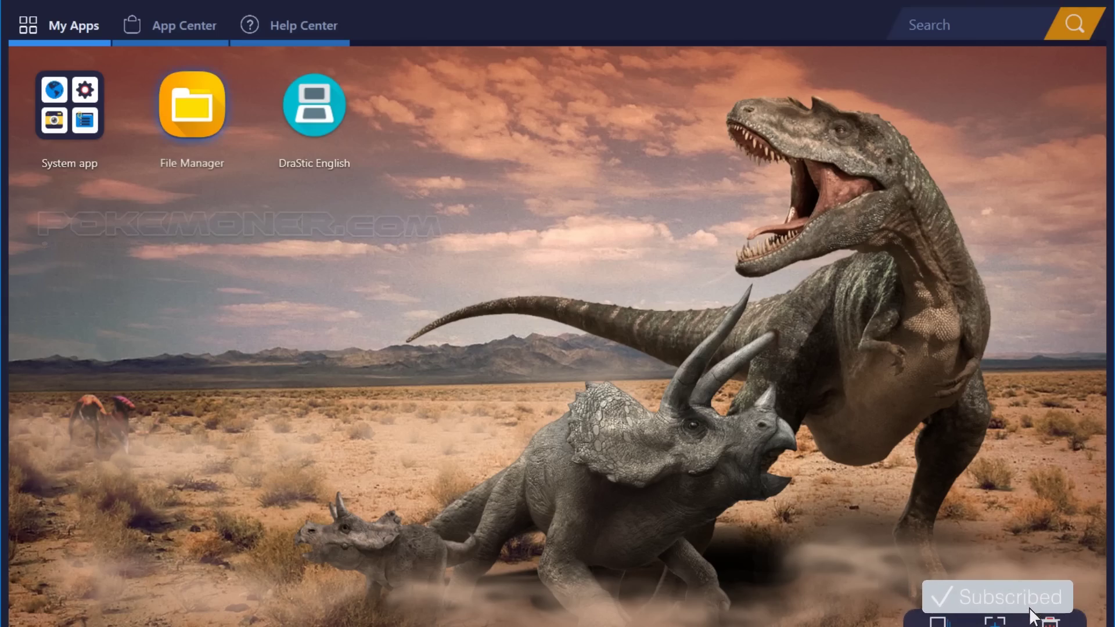
# Step: Select usrcheat.dat in the sdcard/DraStic folder with File Manager and open the further actions for it
pyautogui.click(192, 104)
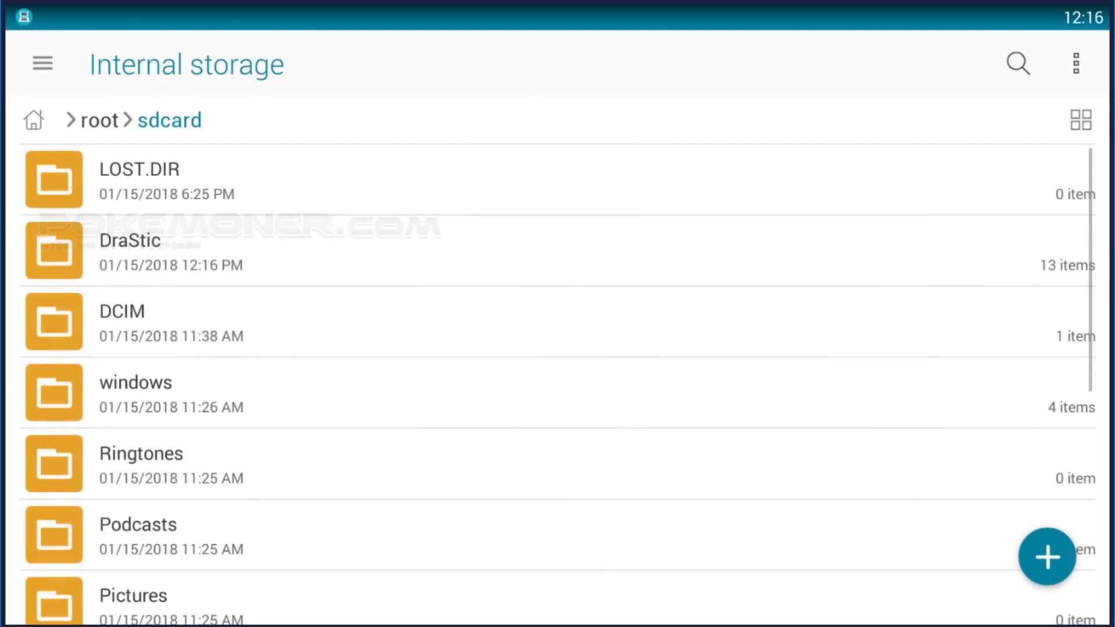
pyautogui.scroll(-2, 558, 383)
pyautogui.scroll(2, 558, 383)
pyautogui.click(558, 251)
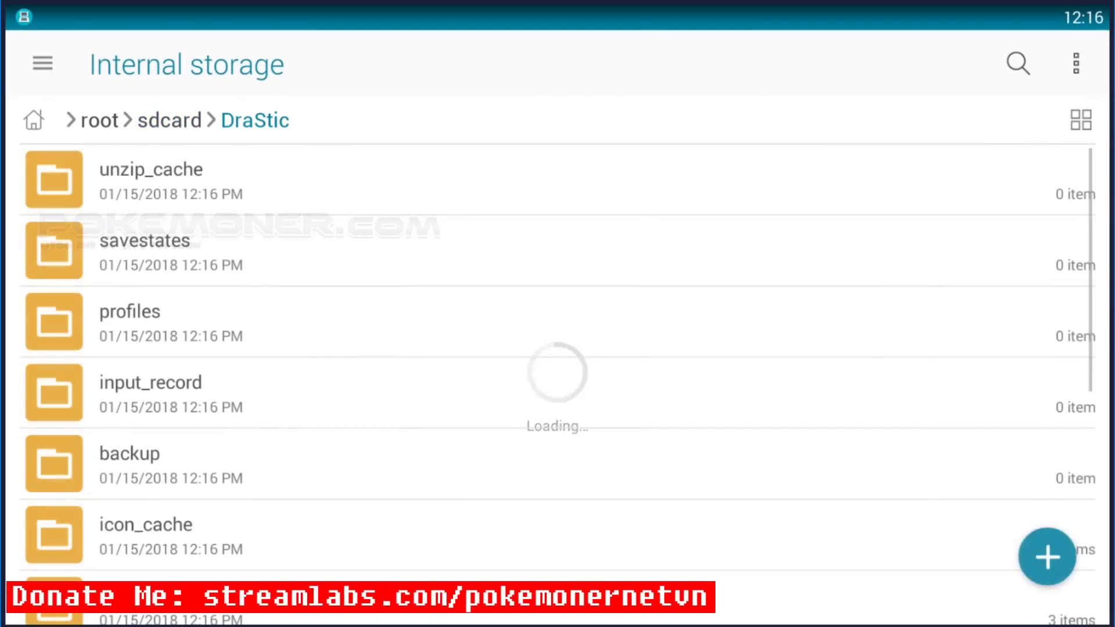
pyautogui.scroll(-7, 558, 384)
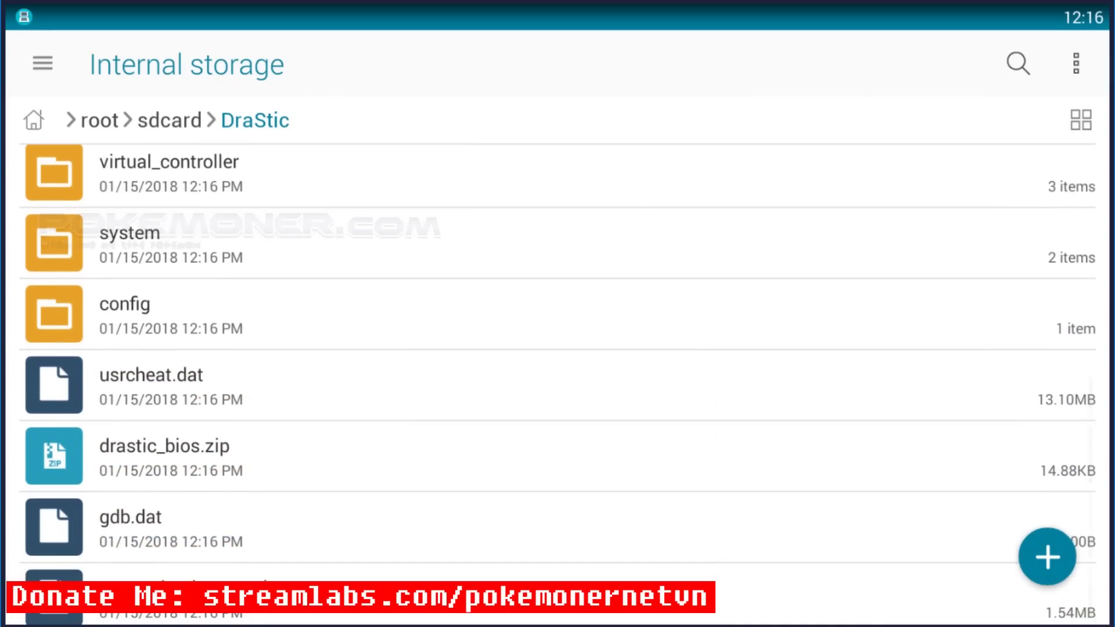
pyautogui.click(558, 384)
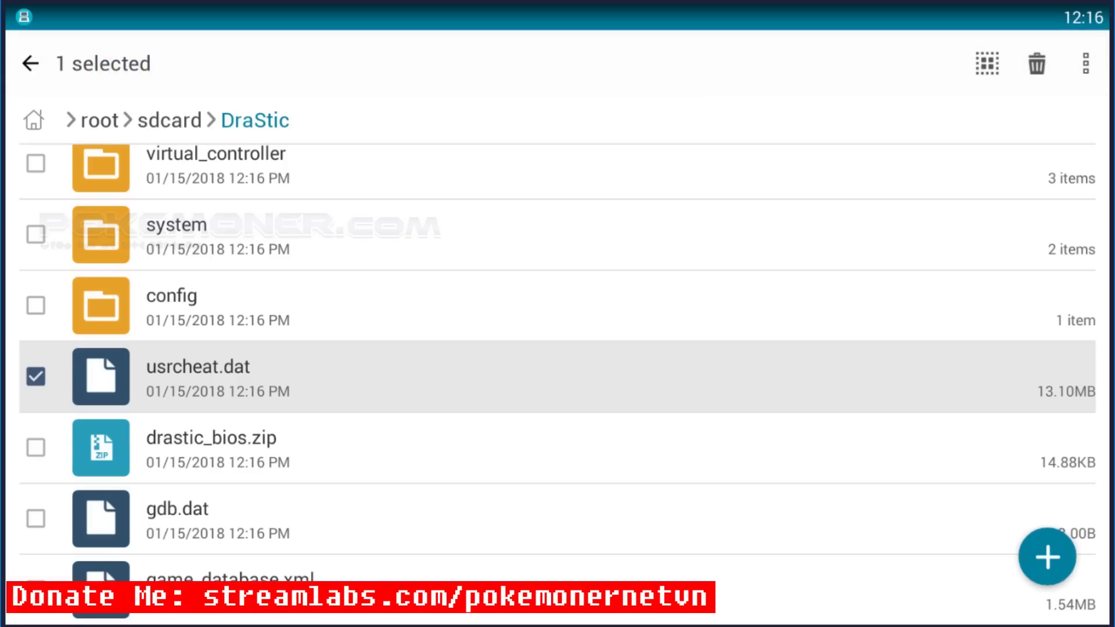
pyautogui.click(1085, 63)
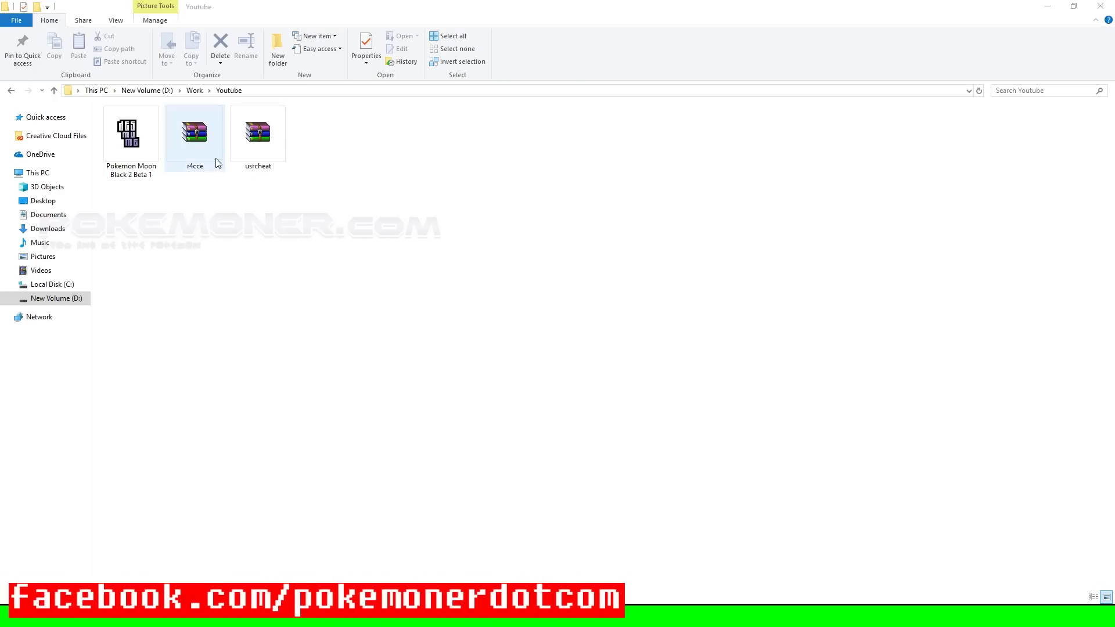
# Step: Extract the r4cce and usrcheat archives in the Windows Youtube folder into folders named r4cce and usrcheat
pyautogui.click(198, 157)
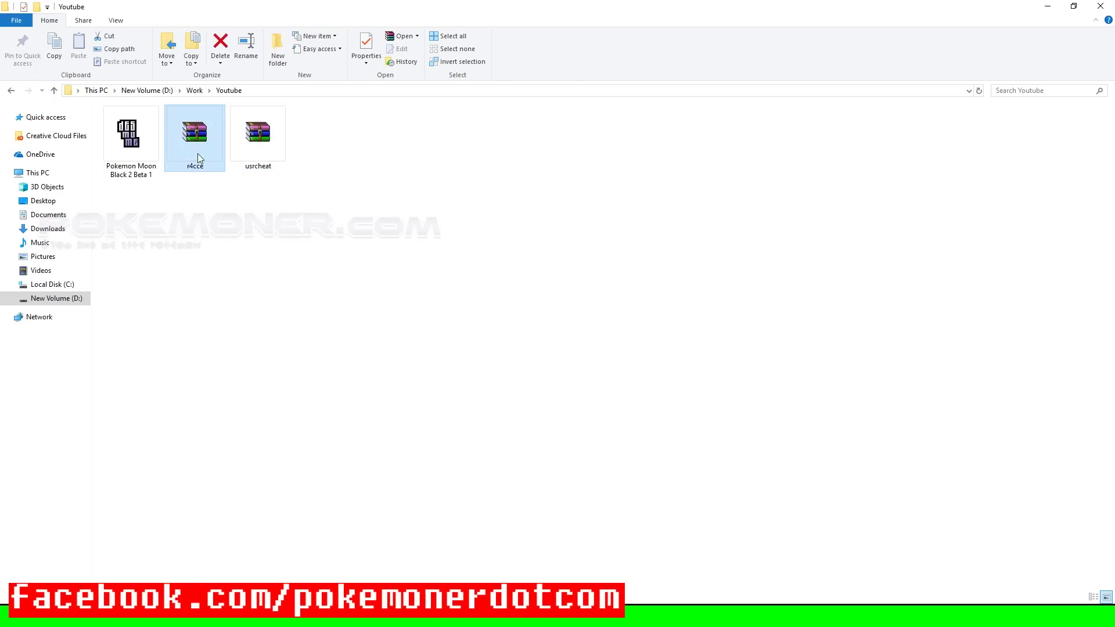
pyautogui.rightClick(198, 155)
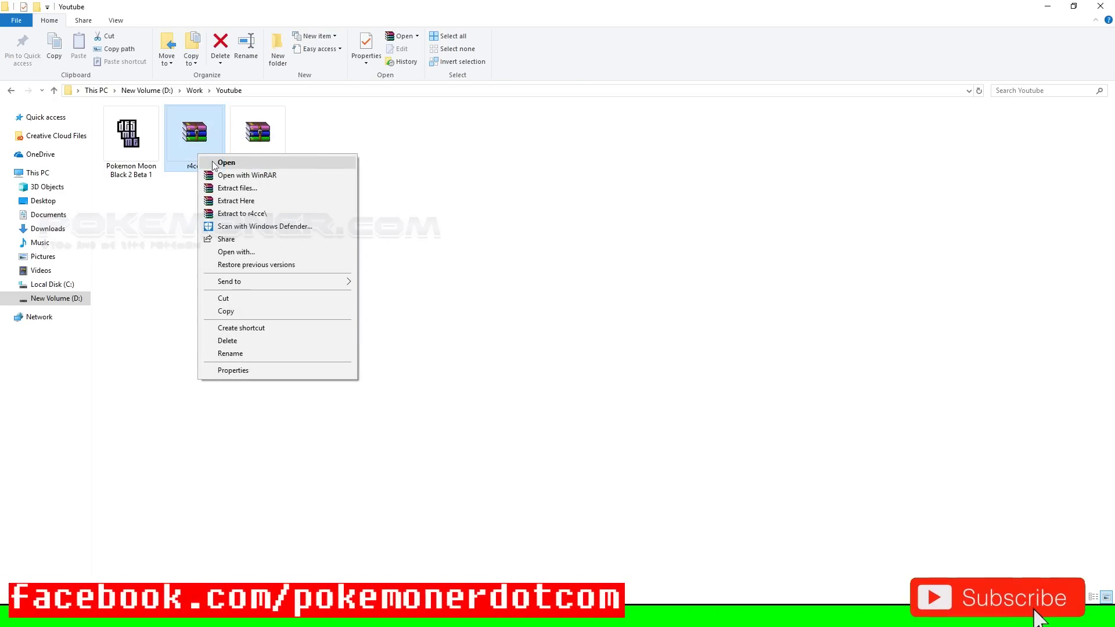
pyautogui.click(236, 202)
pyautogui.click(308, 151)
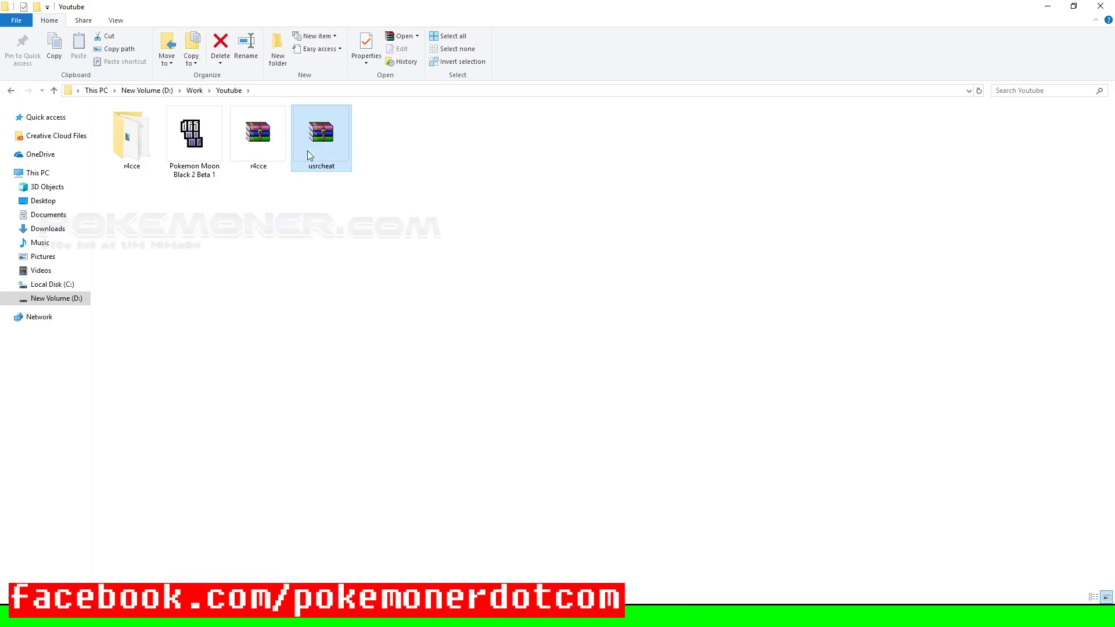
pyautogui.rightClick(308, 151)
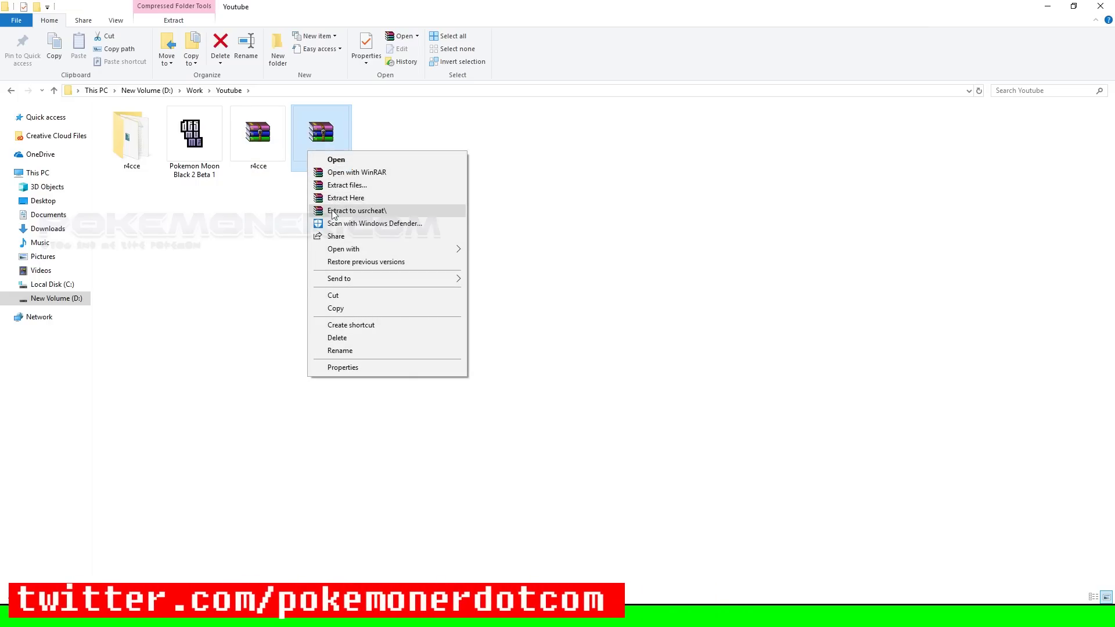
pyautogui.click(333, 211)
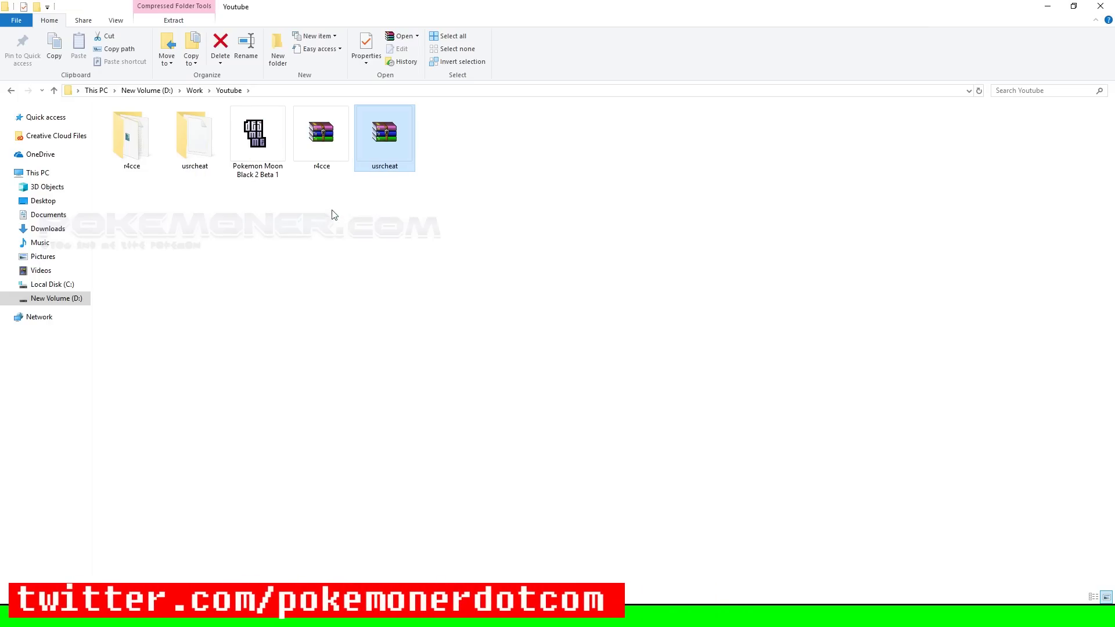
# Step: Launch the r4cce cheat code editor from its extracted folder and import usrcheat.dat from the usrcheat folder
pyautogui.doubleClick(139, 158)
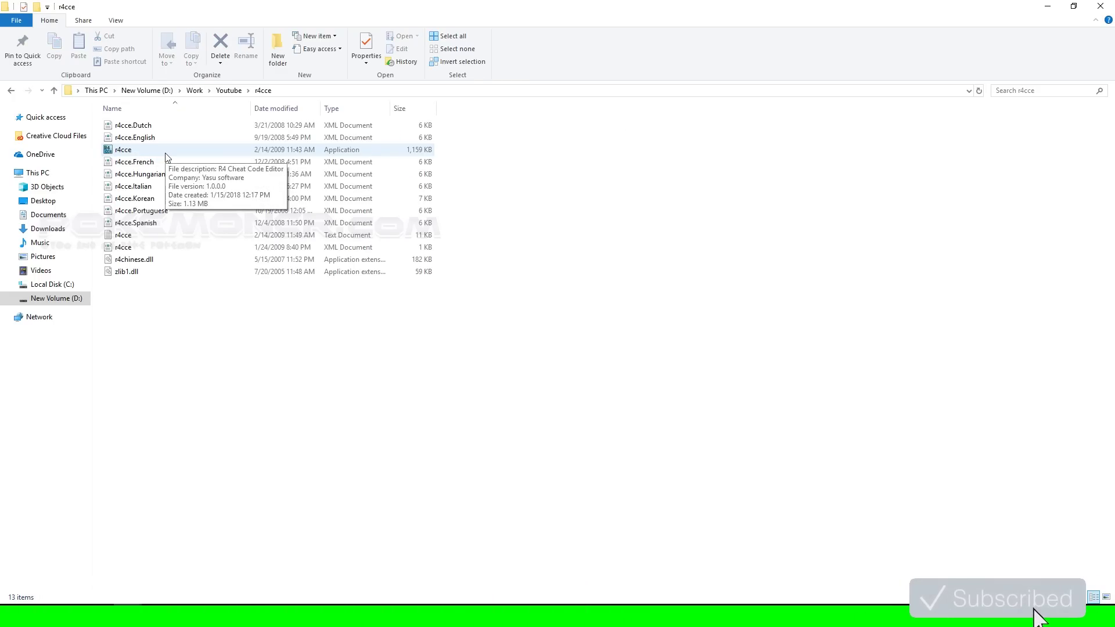
pyautogui.click(167, 155)
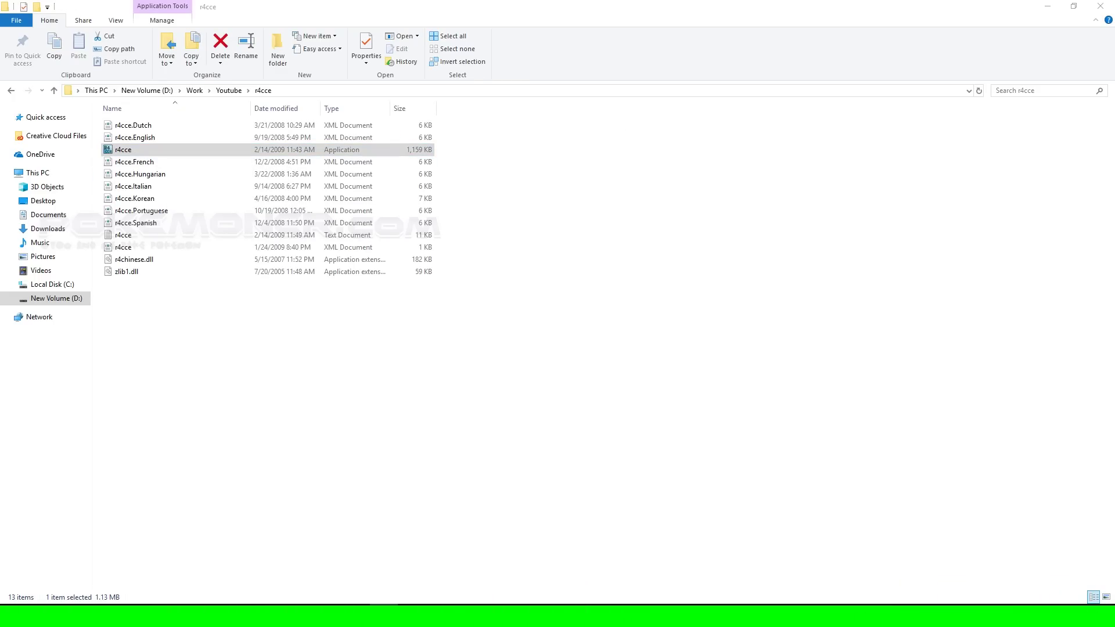
pyautogui.click(373, 153)
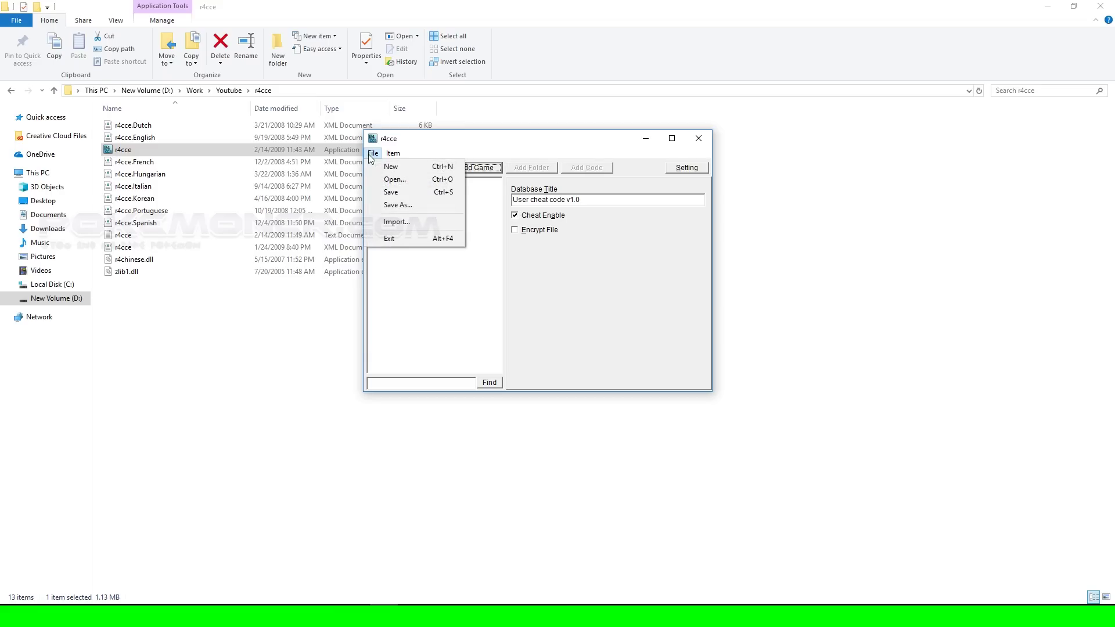
pyautogui.click(397, 222)
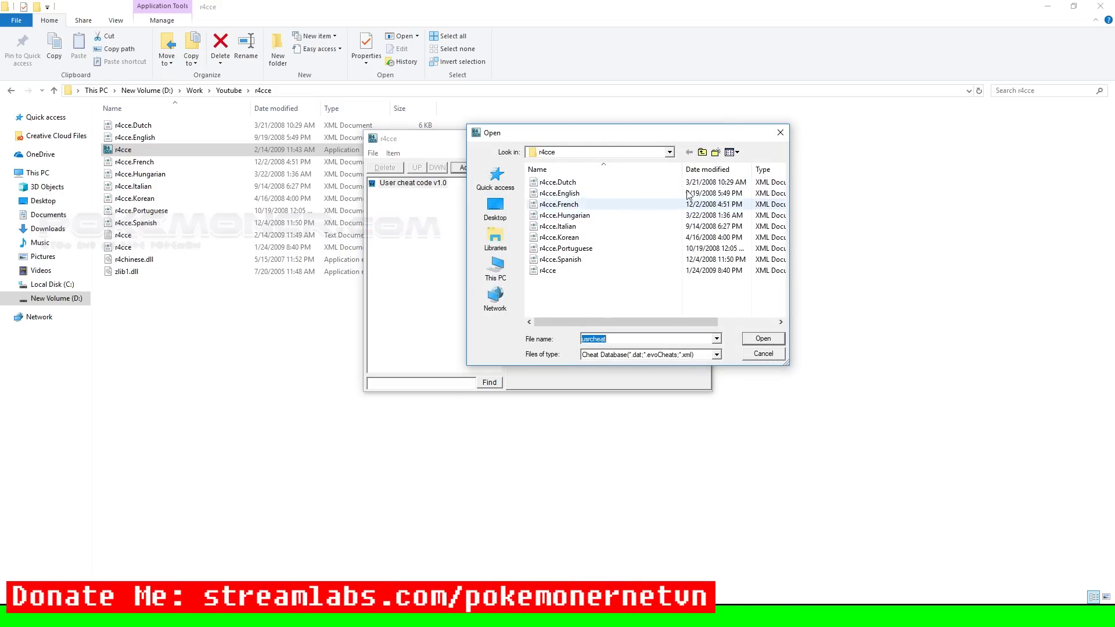
pyautogui.click(703, 152)
pyautogui.doubleClick(621, 203)
pyautogui.click(569, 185)
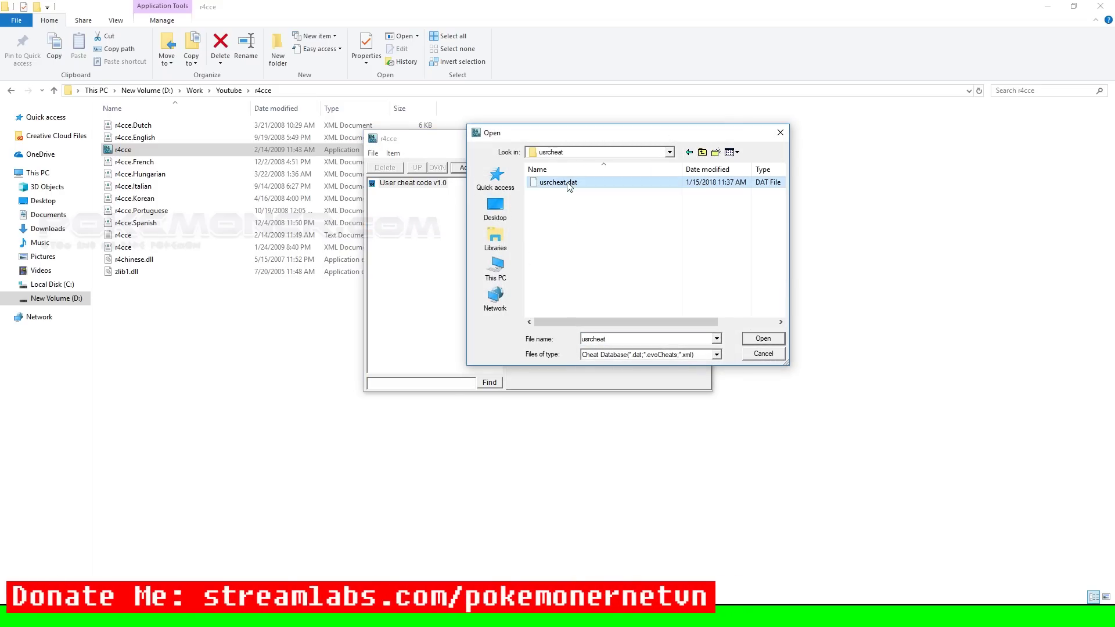
pyautogui.doubleClick(570, 184)
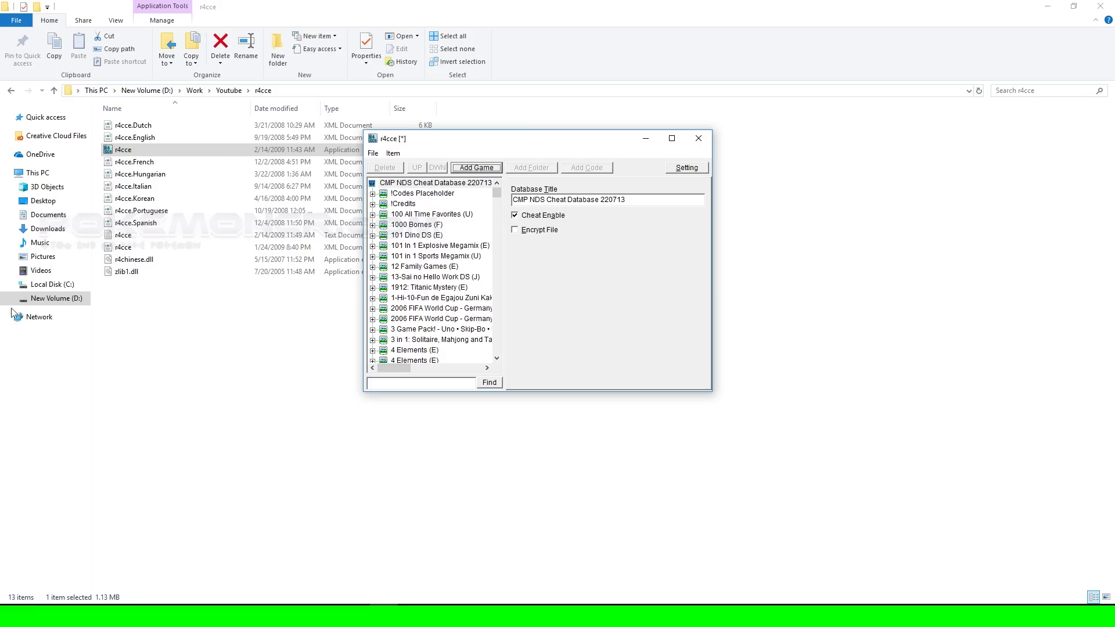
# Step: Save the cheat database as usrcheat.xml of type XML Cheat DB in the usrcheat folder and exit the editor
pyautogui.click(373, 153)
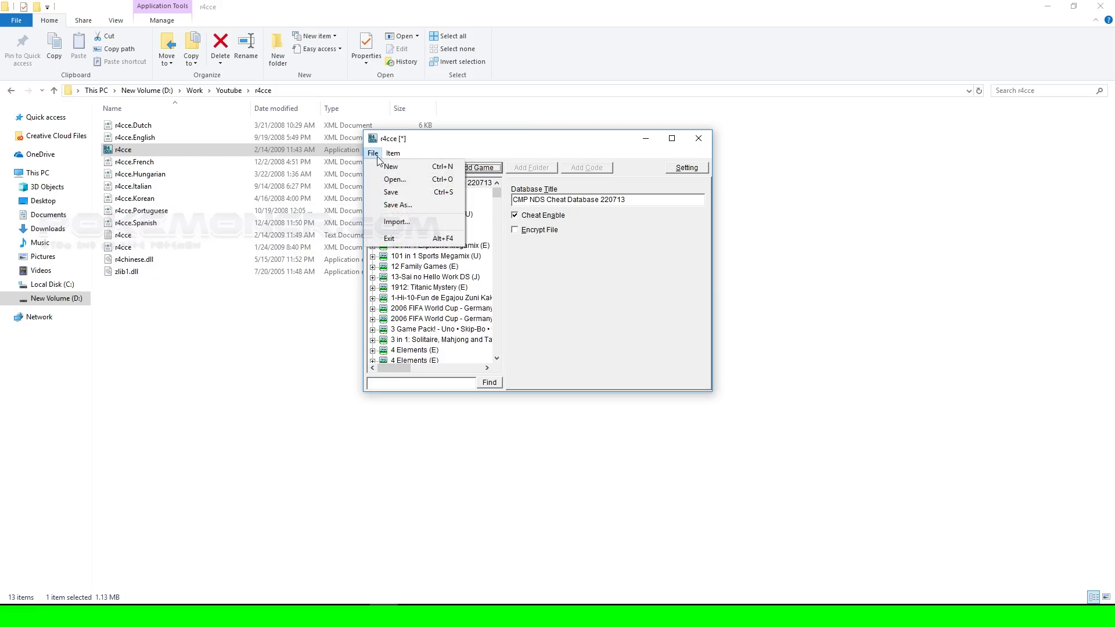
pyautogui.click(414, 203)
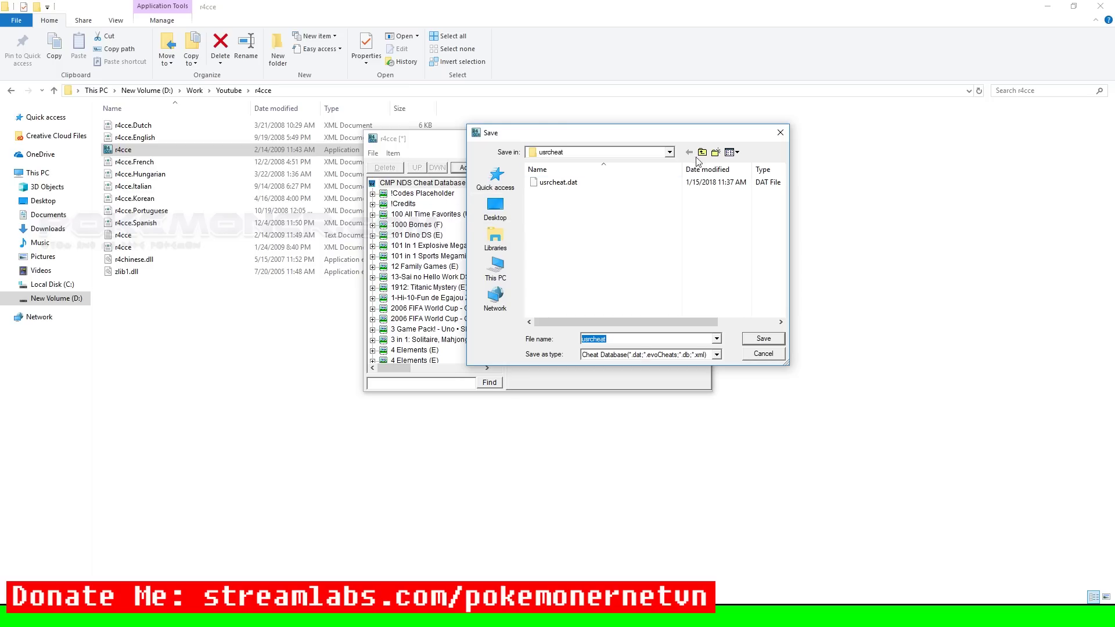
pyautogui.click(643, 355)
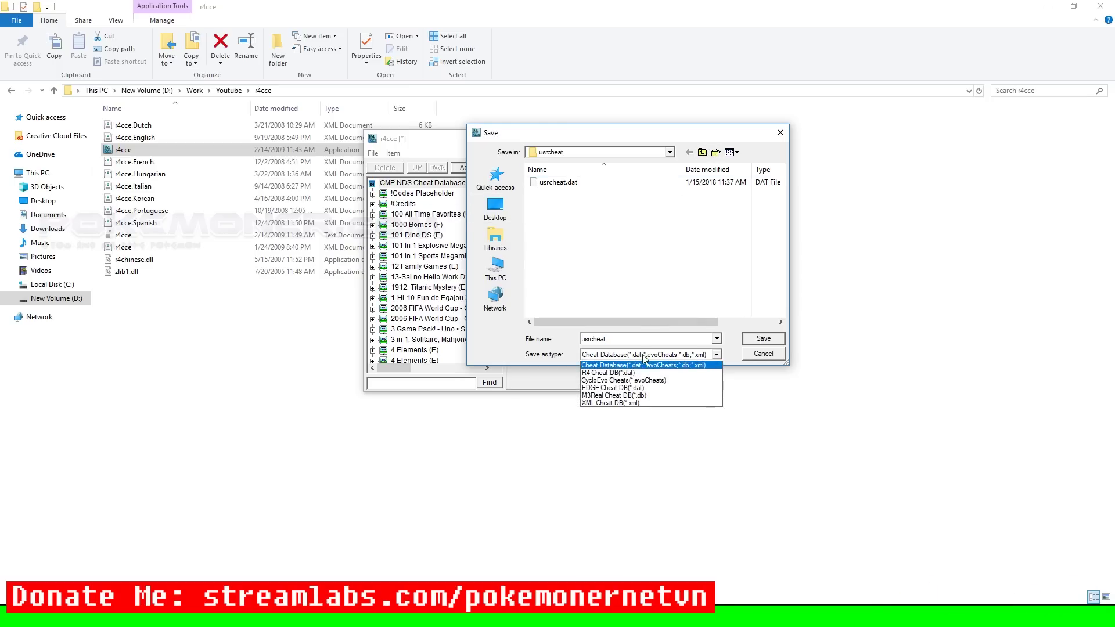
pyautogui.click(636, 403)
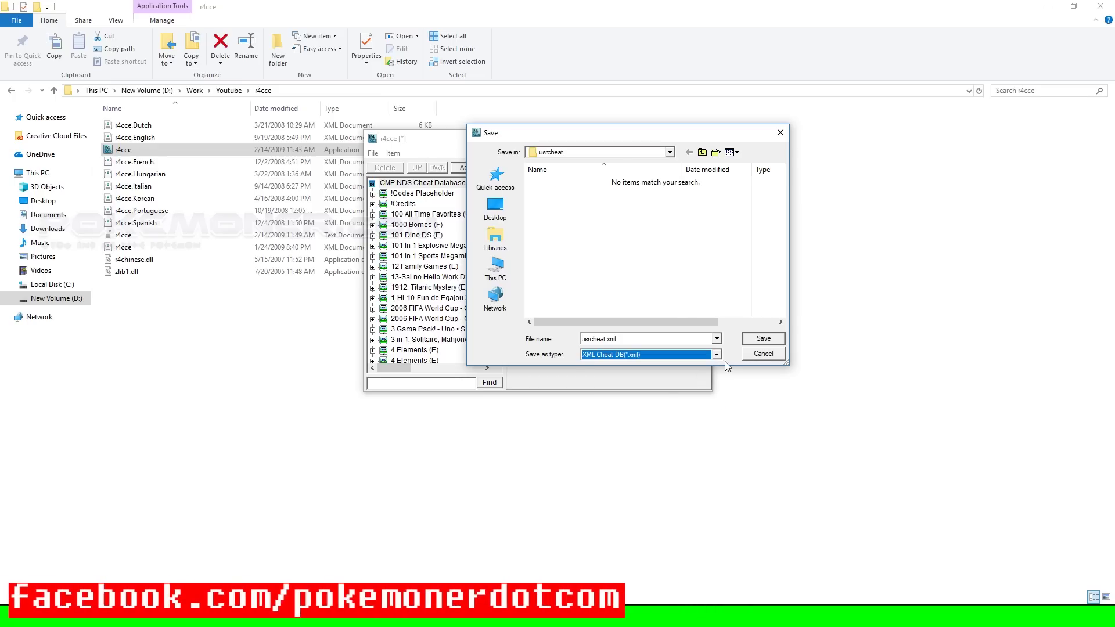
pyautogui.click(771, 344)
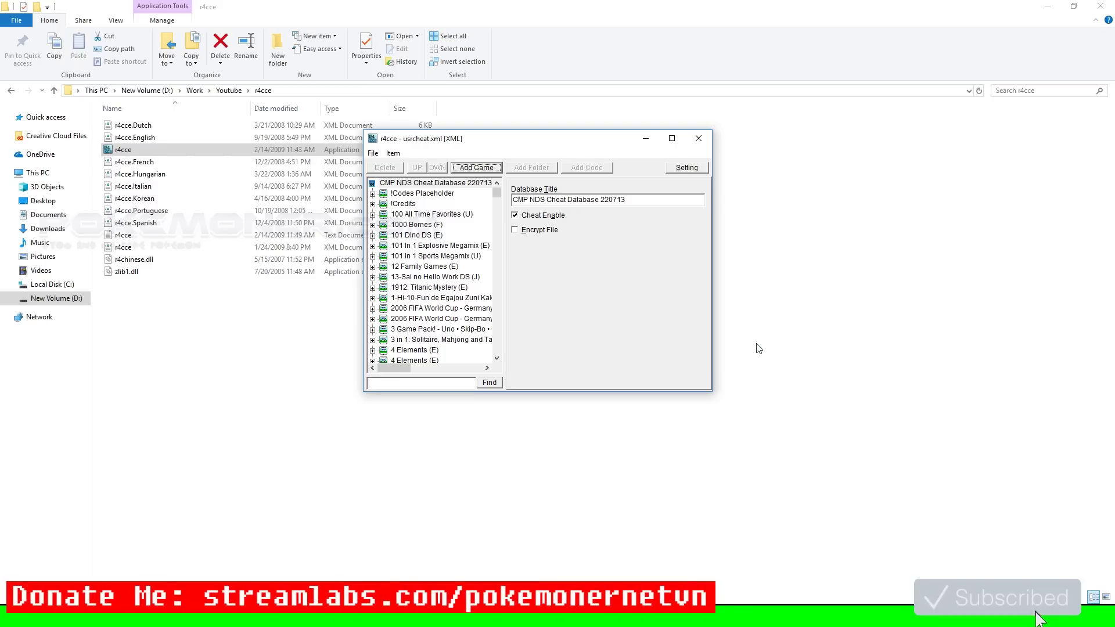
pyautogui.click(372, 154)
pyautogui.click(415, 239)
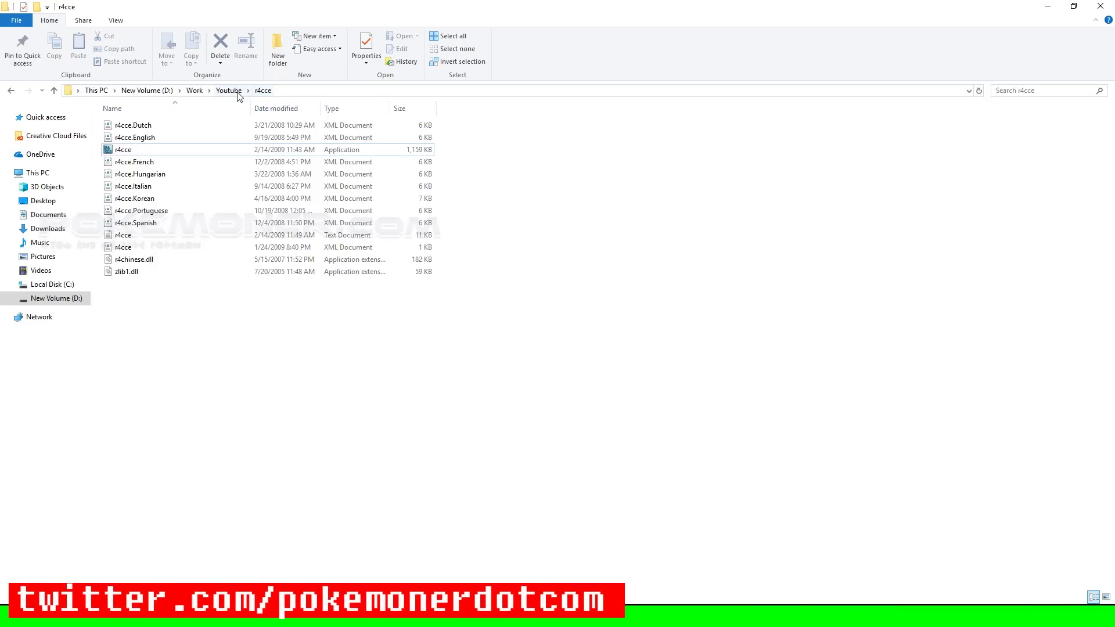
# Step: Open the usrcheat XML document from the usrcheat folder in Notepad and maximize its window
pyautogui.click(231, 91)
pyautogui.doubleClick(204, 139)
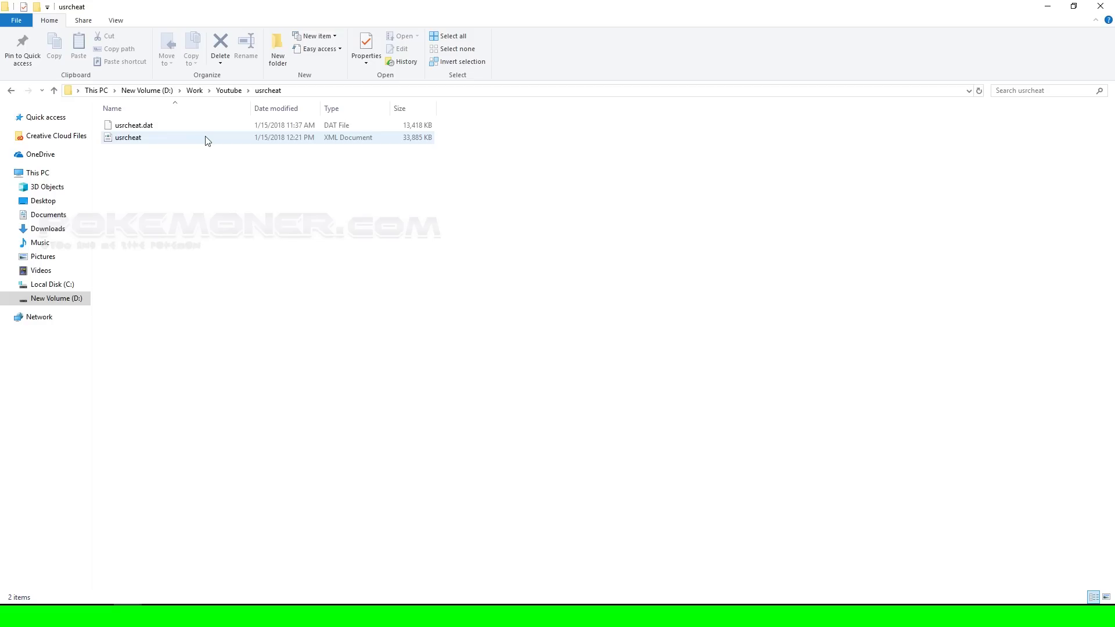
pyautogui.click(207, 140)
pyautogui.rightClick(207, 140)
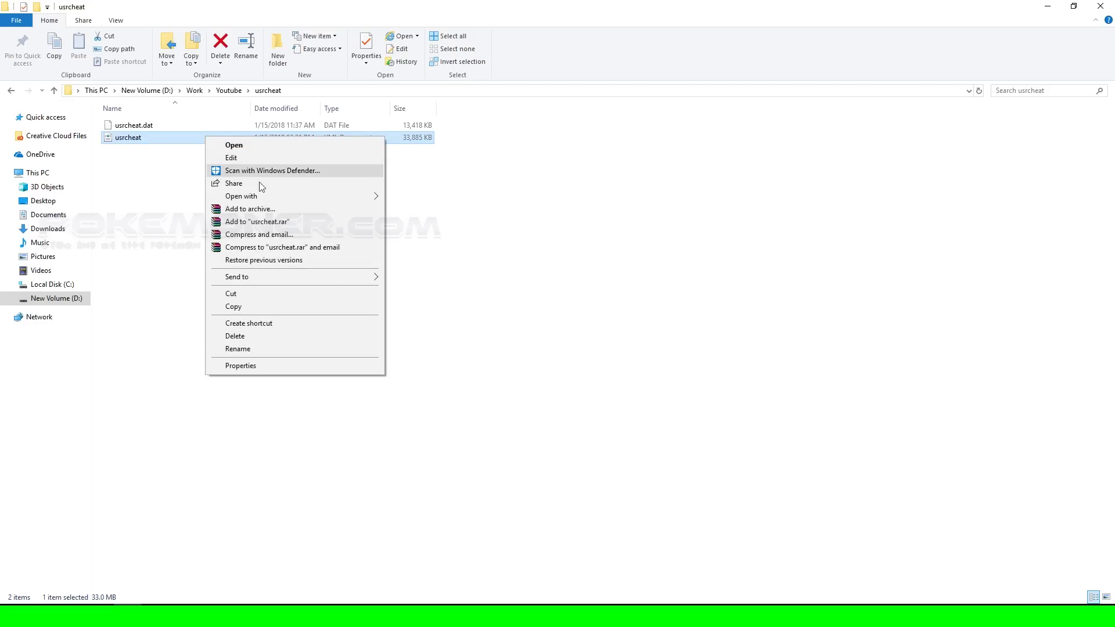
pyautogui.moveTo(319, 195)
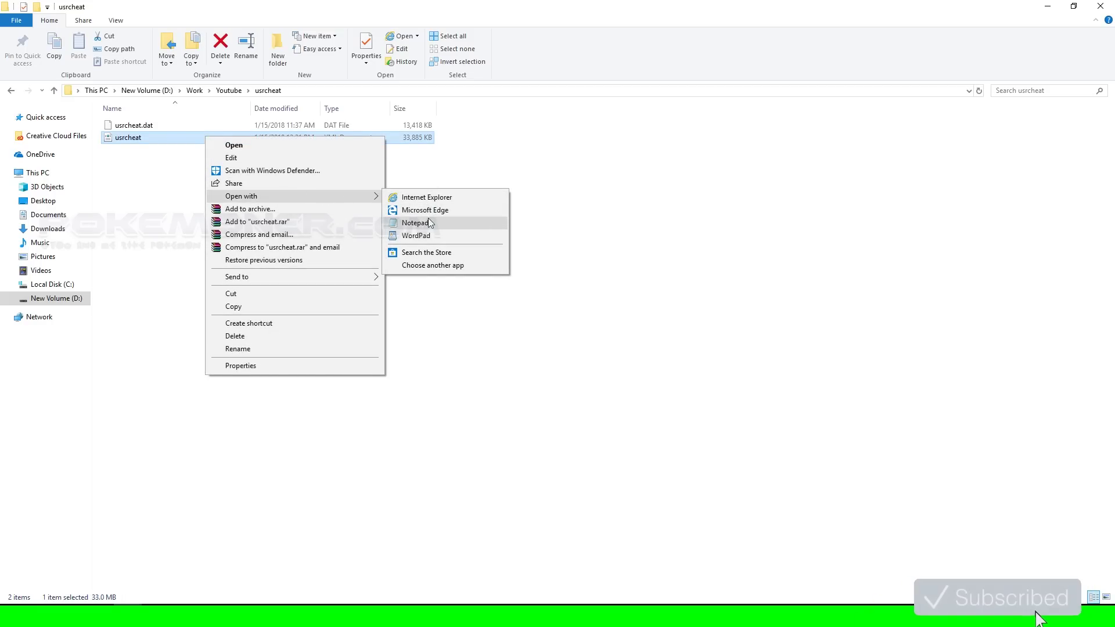
pyautogui.click(423, 223)
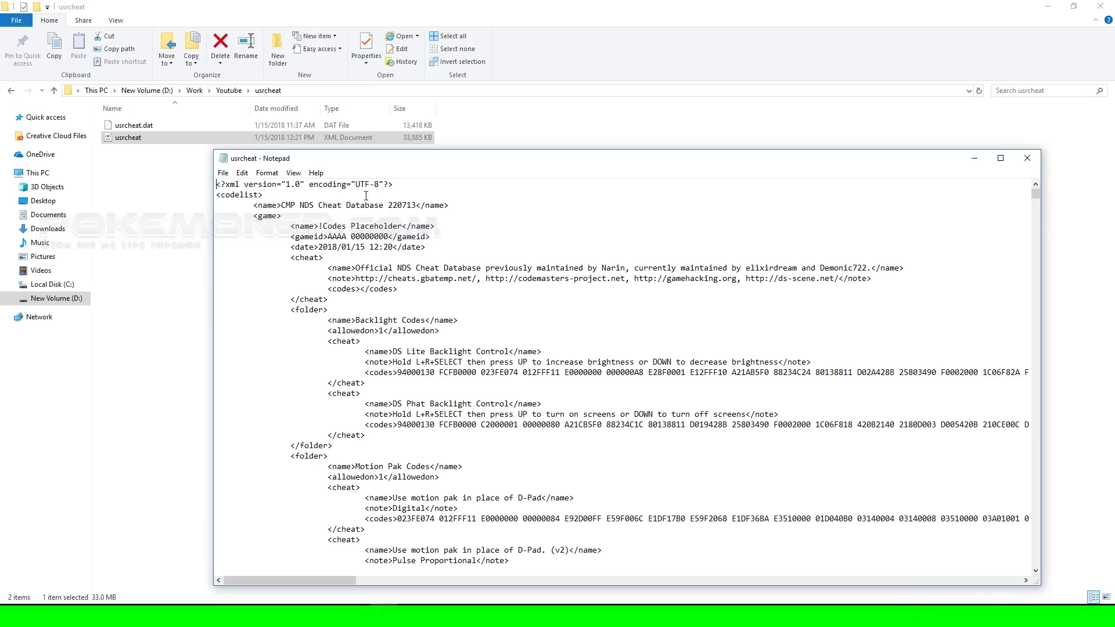
pyautogui.doubleClick(418, 167)
pyautogui.click(398, 186)
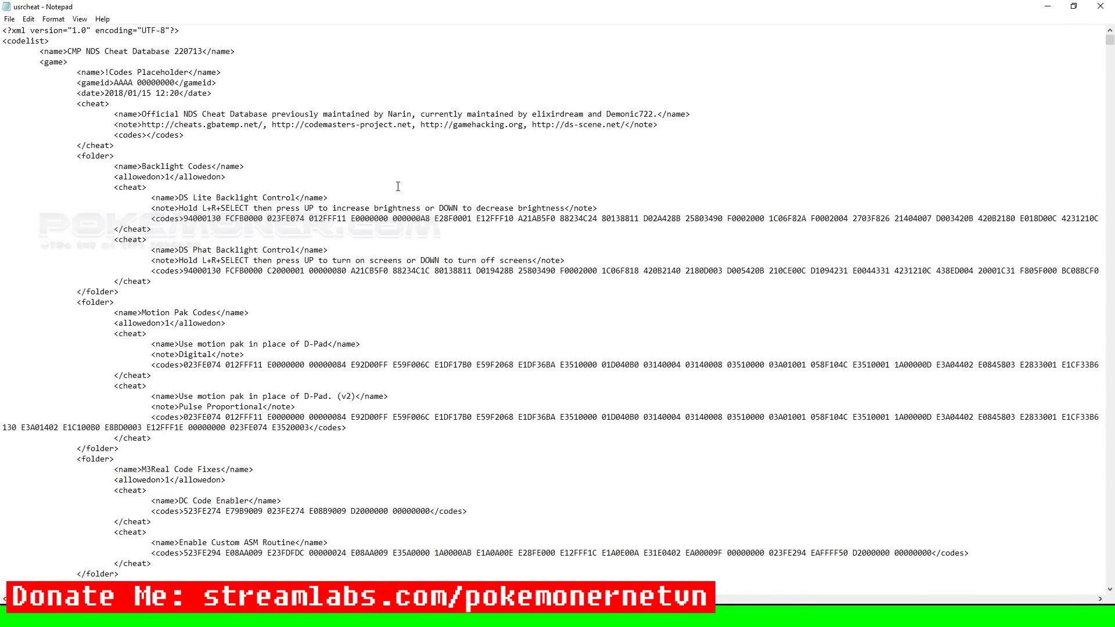
# Step: Search the usrcheat XML document for the text "Pokemon: Black 2"
pyautogui.hotkey('ctrl', 'f')
pyautogui.write('Pokemon:')
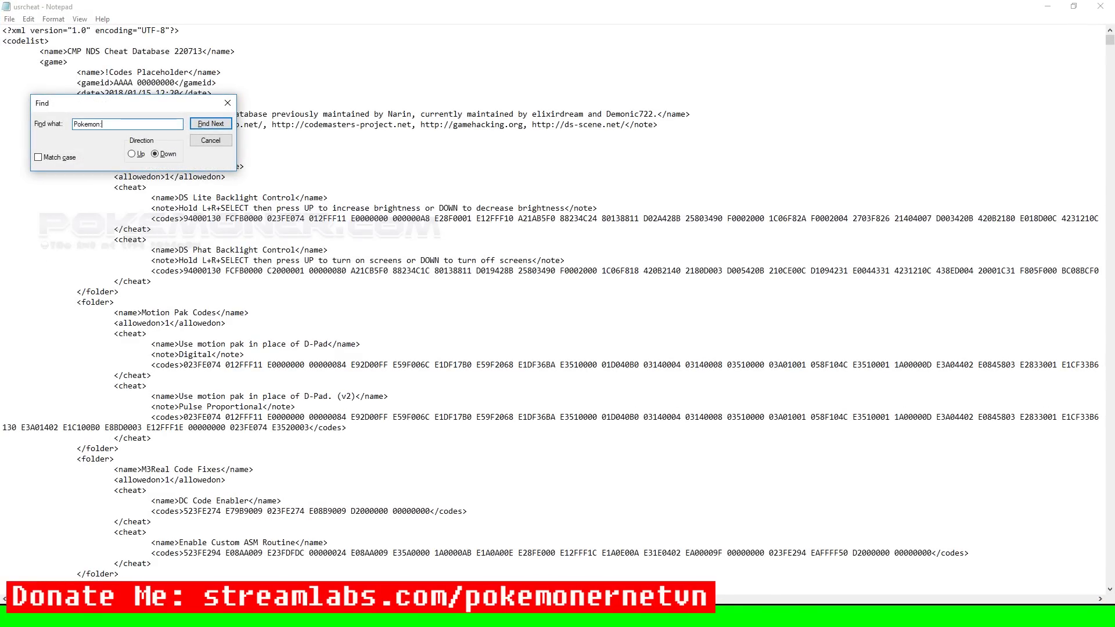
pyautogui.write(' Black 2')
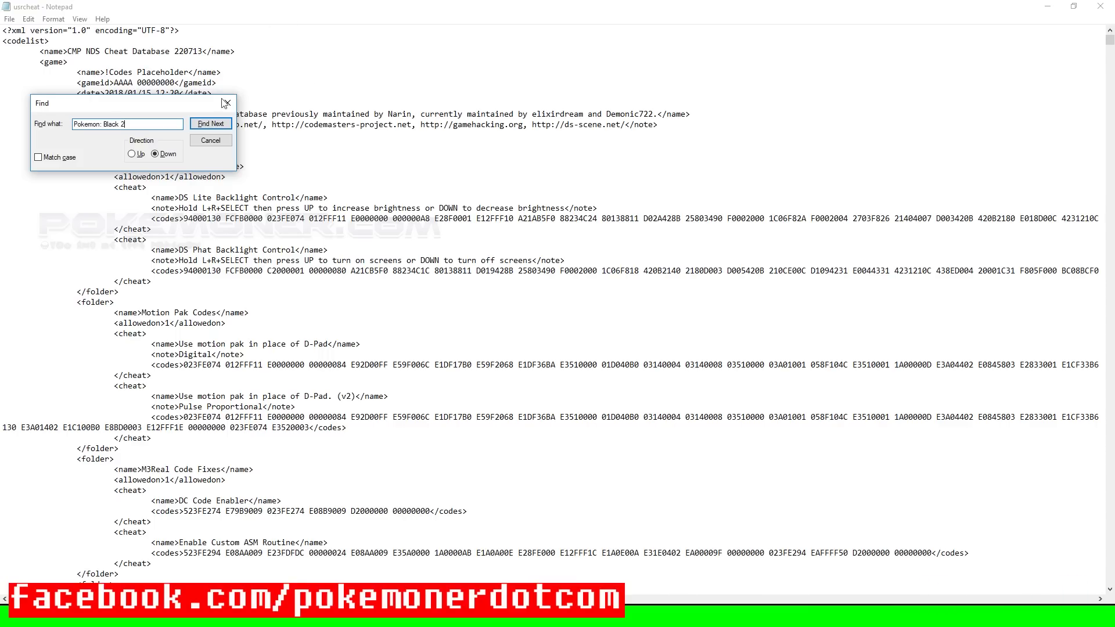
pyautogui.click(224, 123)
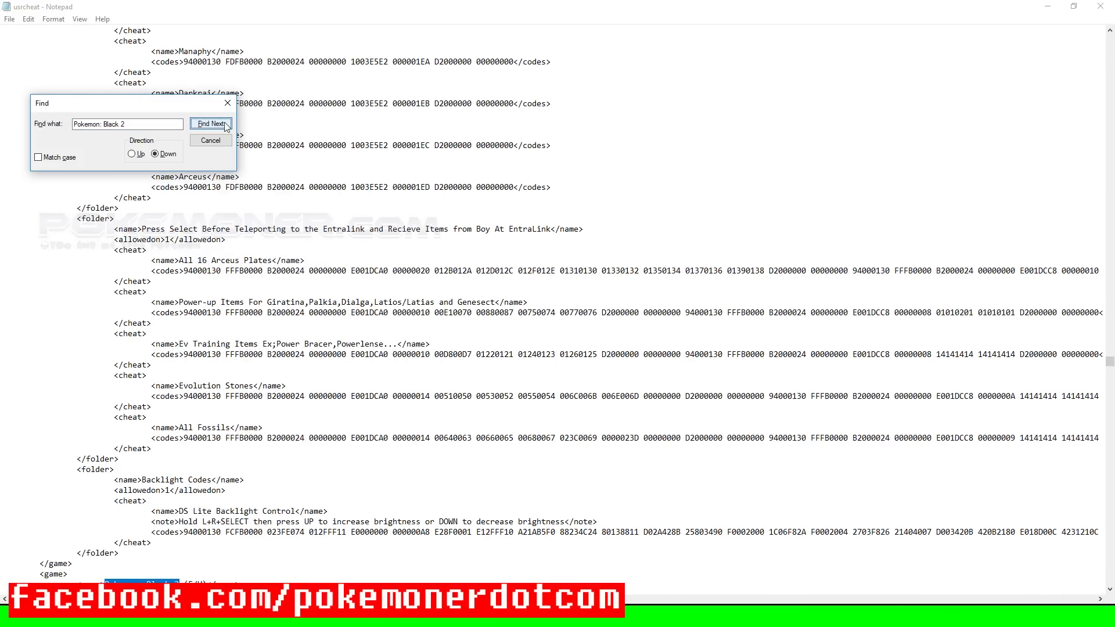
# Step: Select and copy the complete Pokemon: Black 2 (E/U) and (E/U) [PATCHED] game blocks, stopping before the Blaze Black Complete v1.1 entry
pyautogui.click(36, 577)
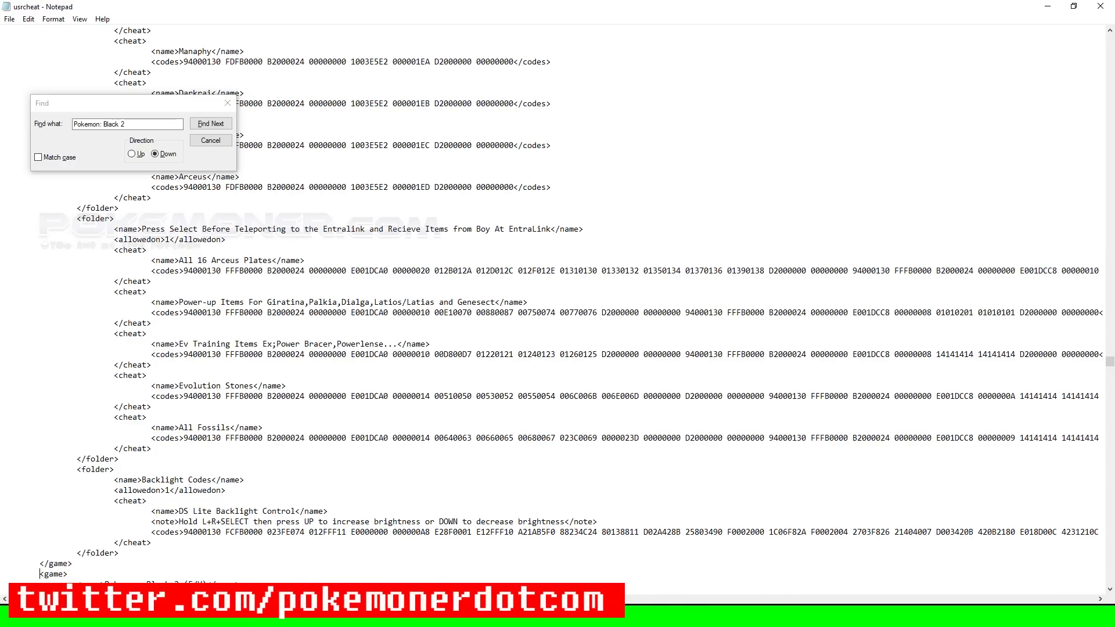
pyautogui.moveTo(39, 578); pyautogui.dragTo(395, 593)
pyautogui.moveTo(1035, 610); pyautogui.dragTo(773, 584)
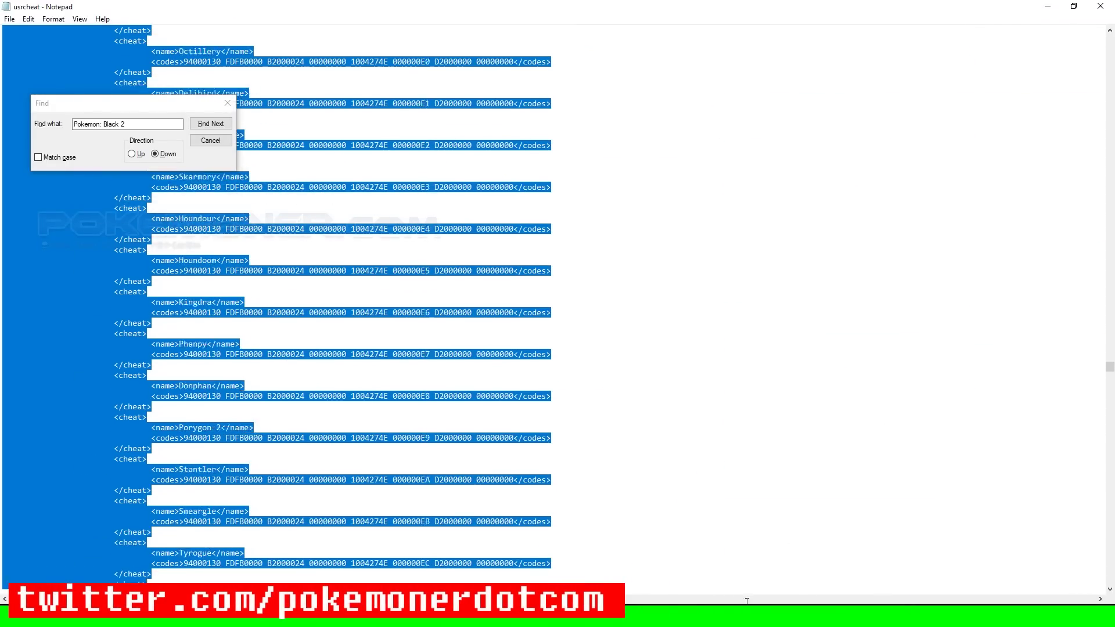
pyautogui.moveTo(747, 601); pyautogui.dragTo(513, 242)
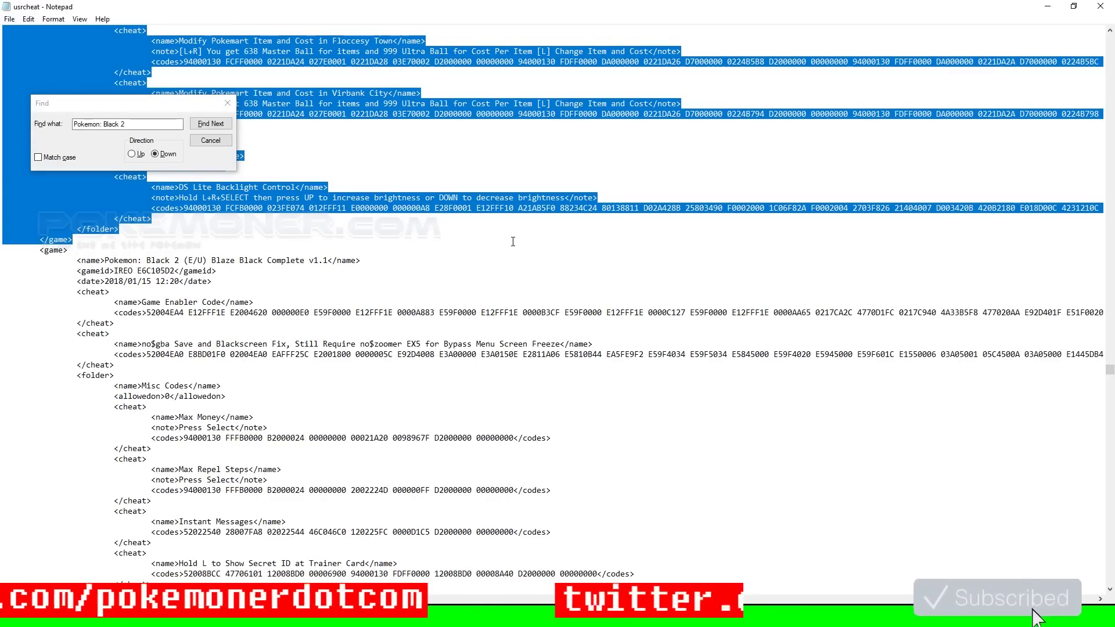
# Step: Search backwards to the first Pokemon: Black 2 (E/U) entry and move the Find window clear of its opening lines
pyautogui.click(212, 129)
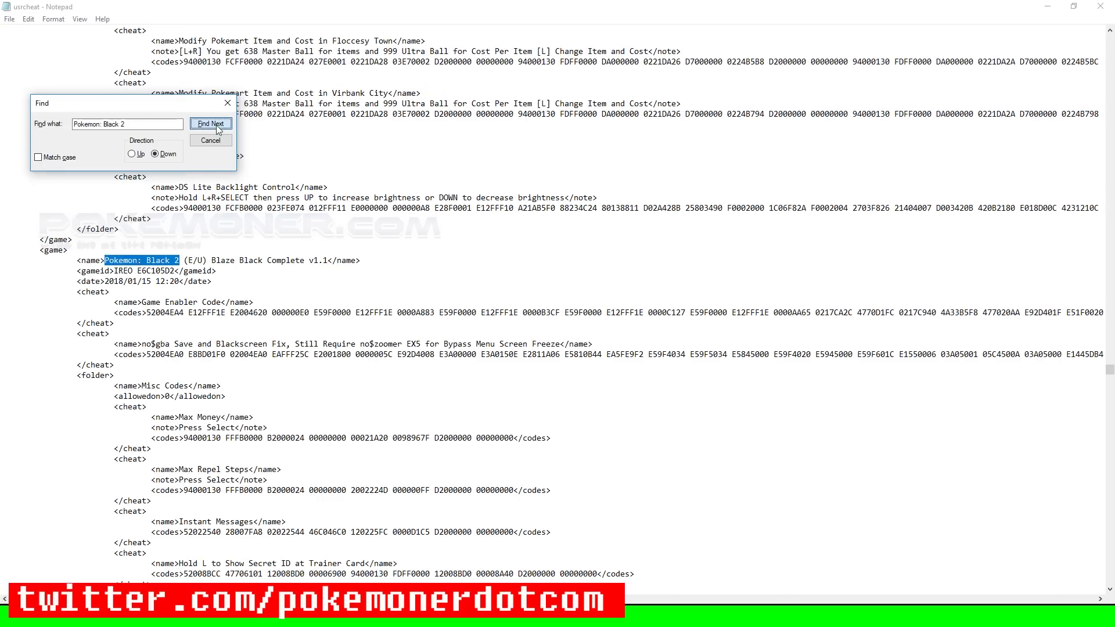
pyautogui.click(131, 154)
pyautogui.click(208, 127)
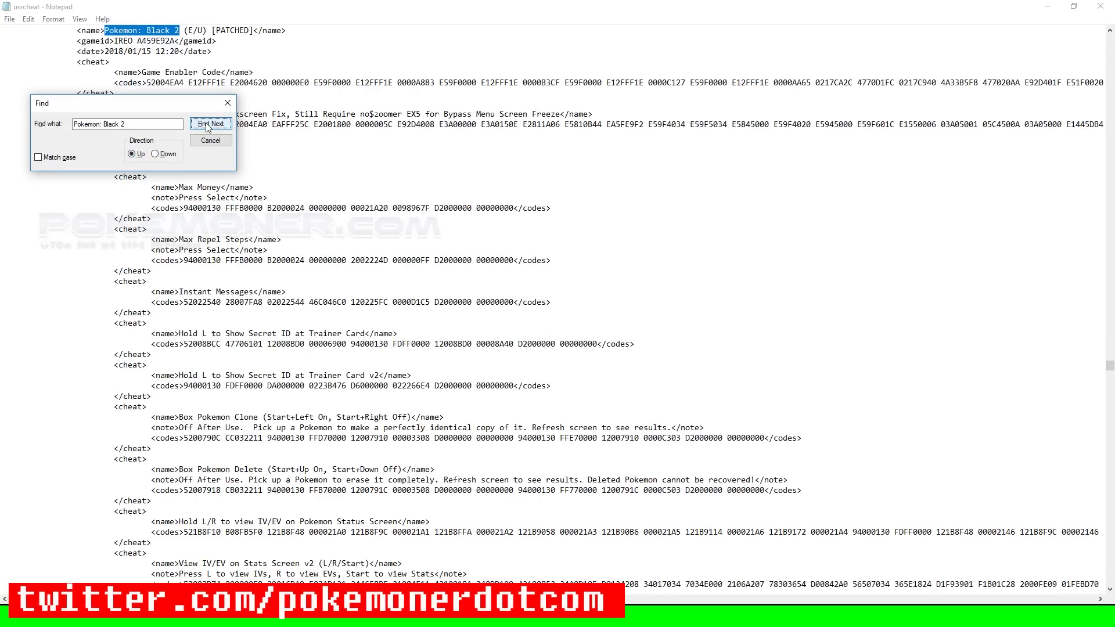
pyautogui.click(205, 123)
pyautogui.click(208, 128)
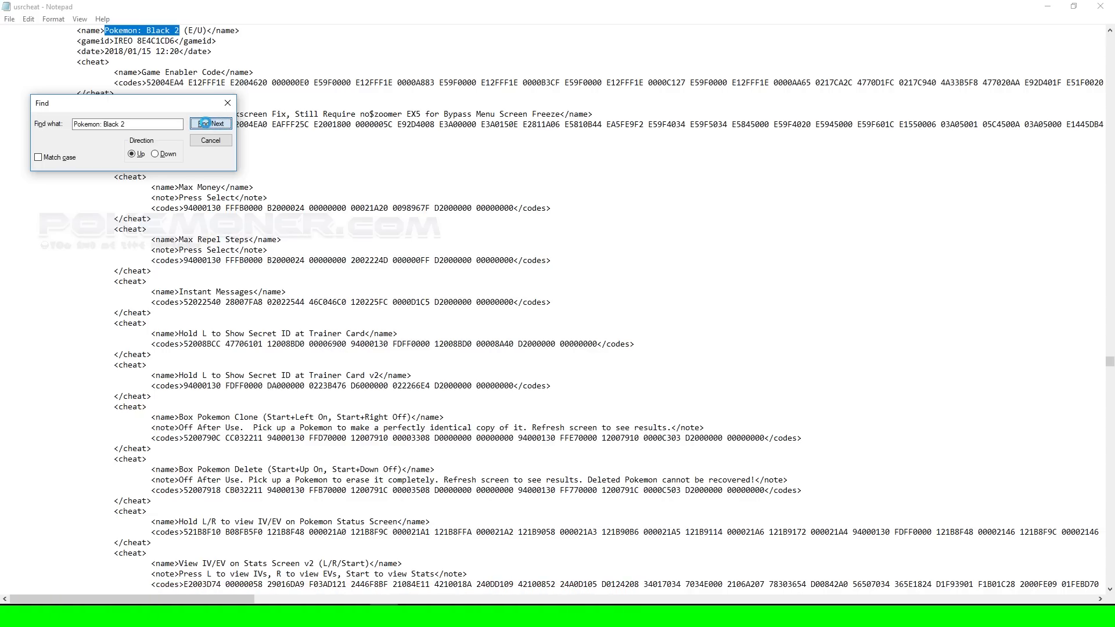
pyautogui.click(625, 285)
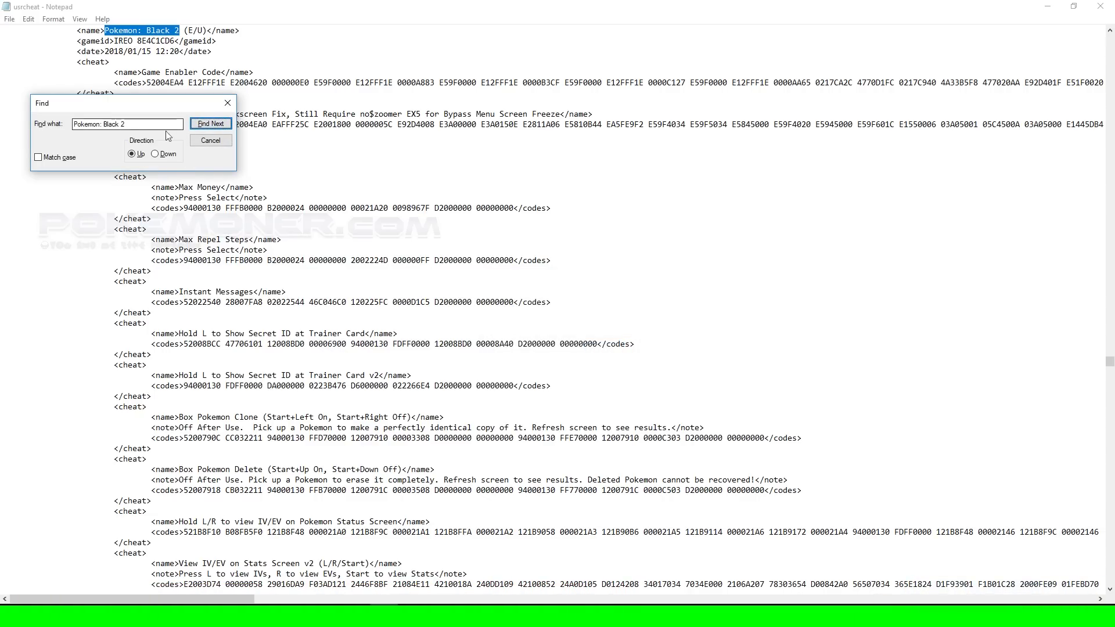
pyautogui.moveTo(179, 100); pyautogui.dragTo(205, 159)
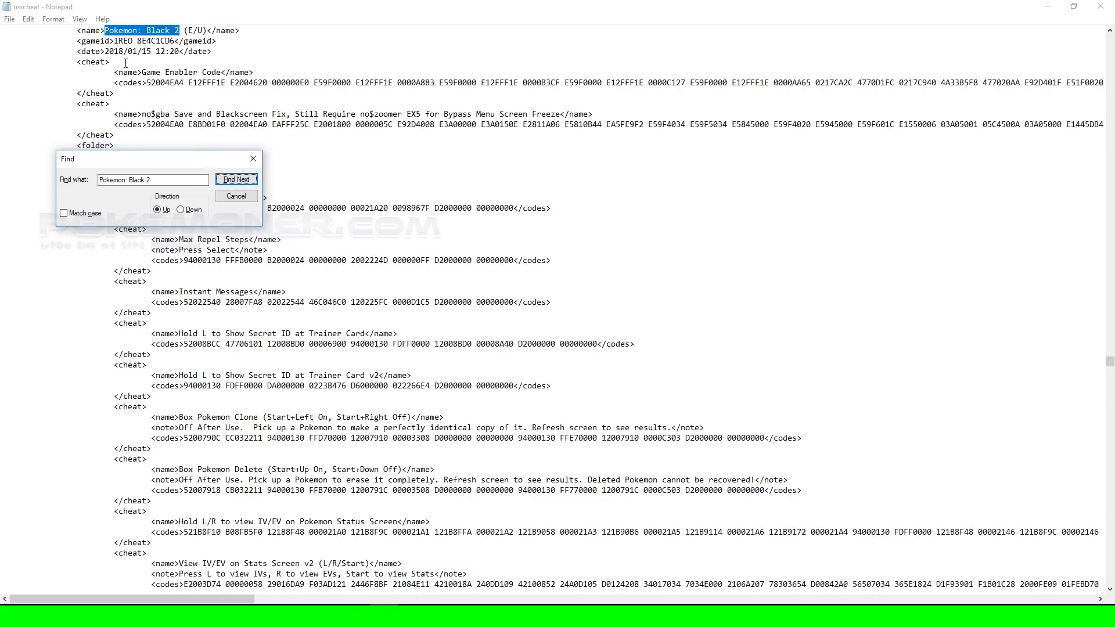
# Step: Paste the copied game blocks on a new line directly before the Pokemon: Black 2 (E/U) game block
pyautogui.click(78, 37)
pyautogui.scroll(3, 80, 37)
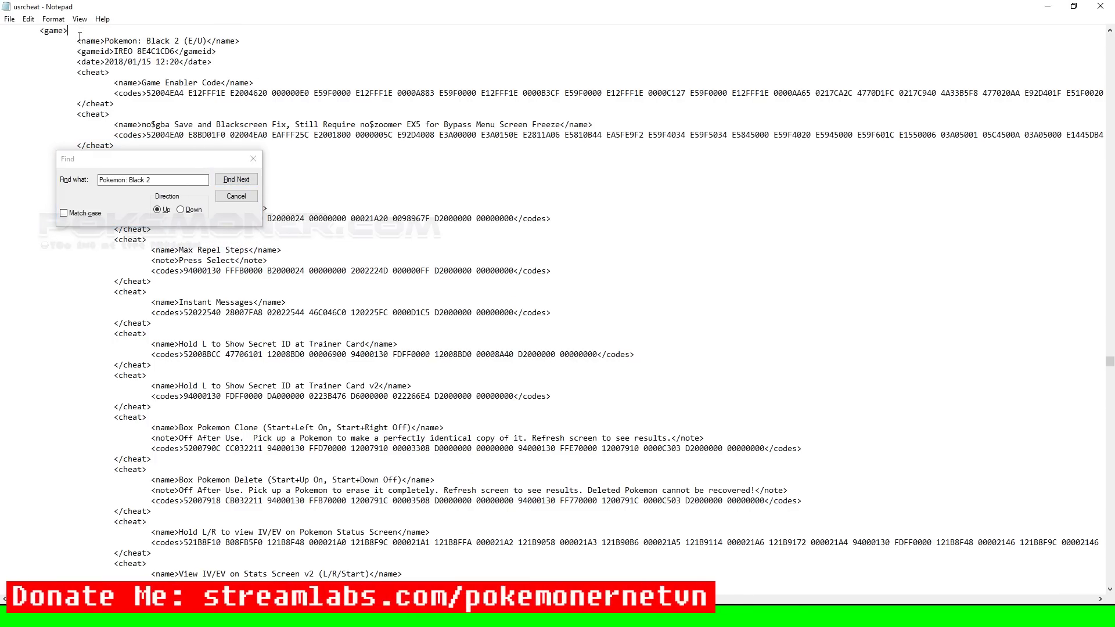
pyautogui.press('Return')
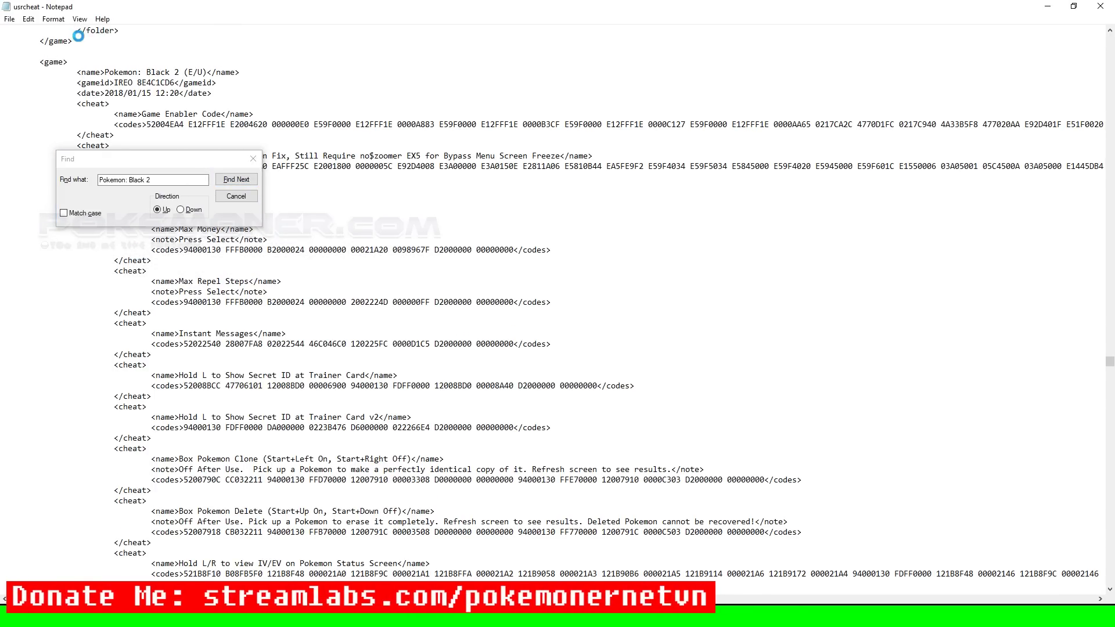
pyautogui.hotkey('ctrl', 'v')
pyautogui.hotkey('ctrl', 'z')
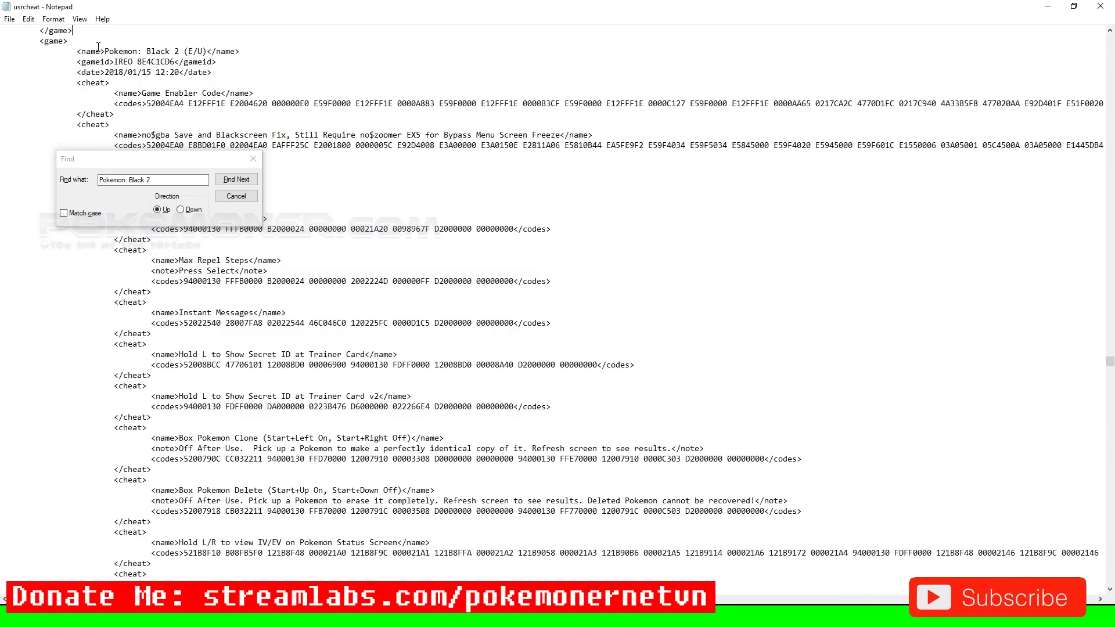
pyautogui.hotkey('ctrl', 'v')
pyautogui.hotkey('ctrl', 'z')
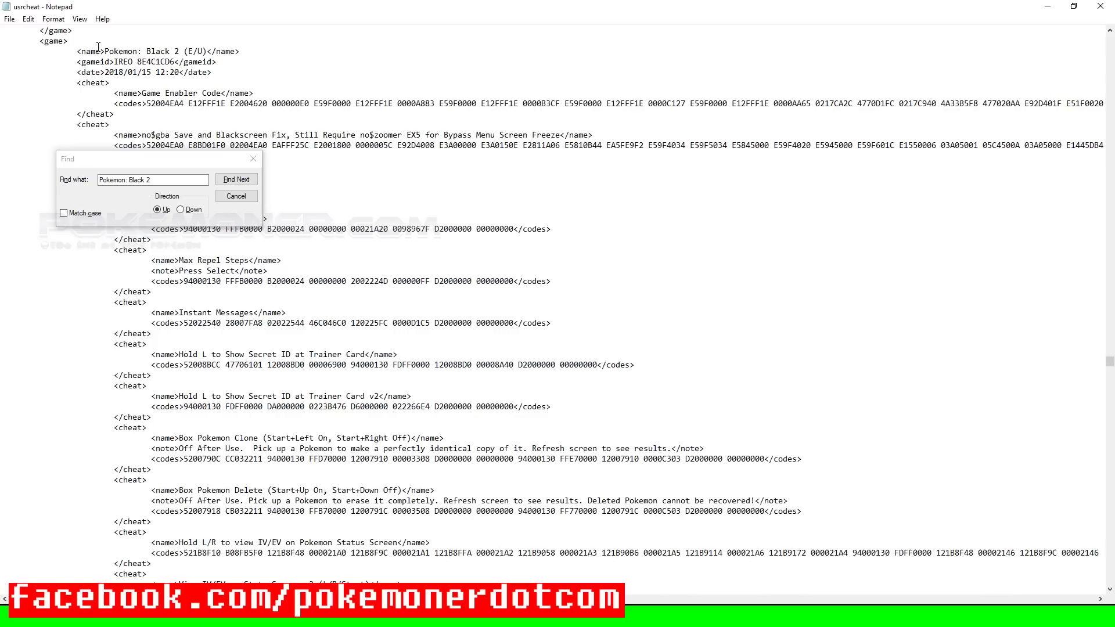
pyautogui.hotkey('ctrl', 'z')
pyautogui.click(184, 82)
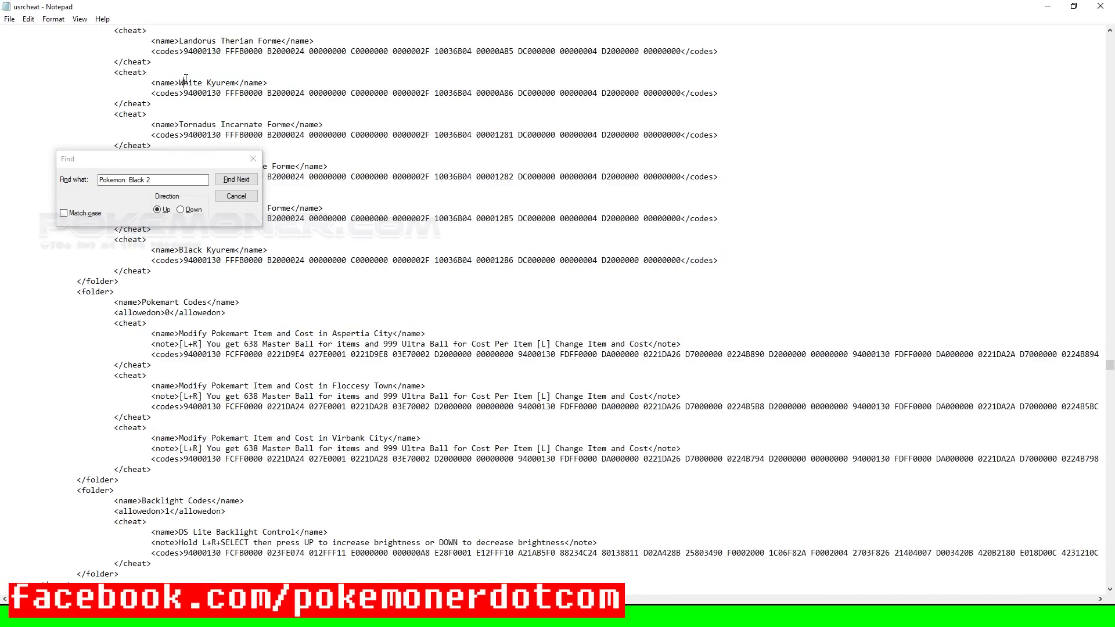
# Step: Search up and down through the Pokemon: Black 2 matches to locate the second copy of the (E/U) entry
pyautogui.scroll(18, 195, 84)
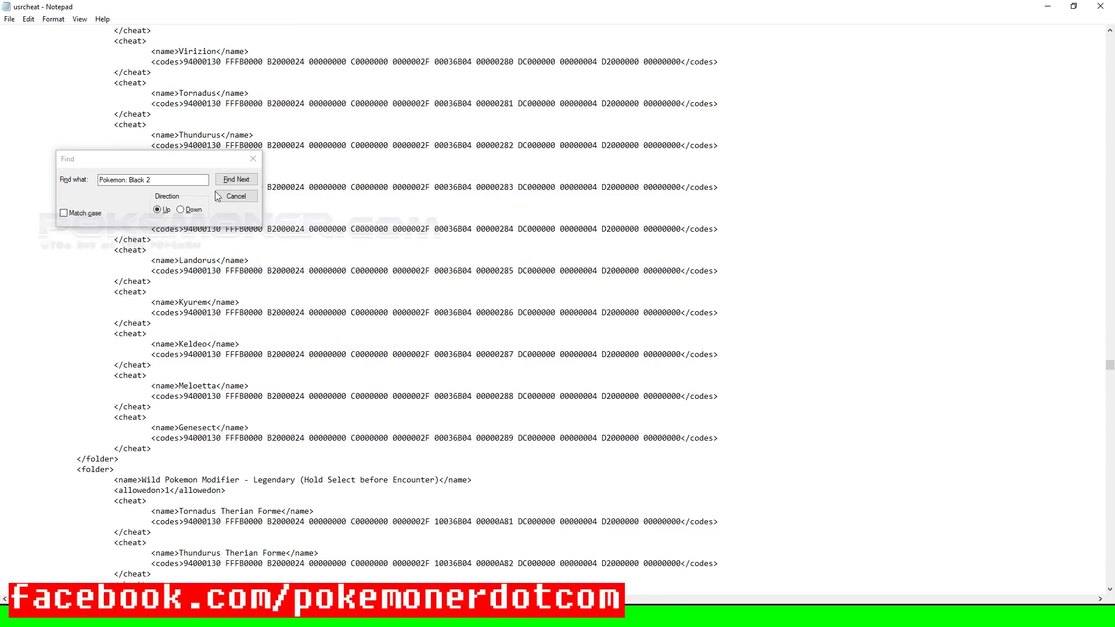
pyautogui.click(225, 179)
pyautogui.click(226, 178)
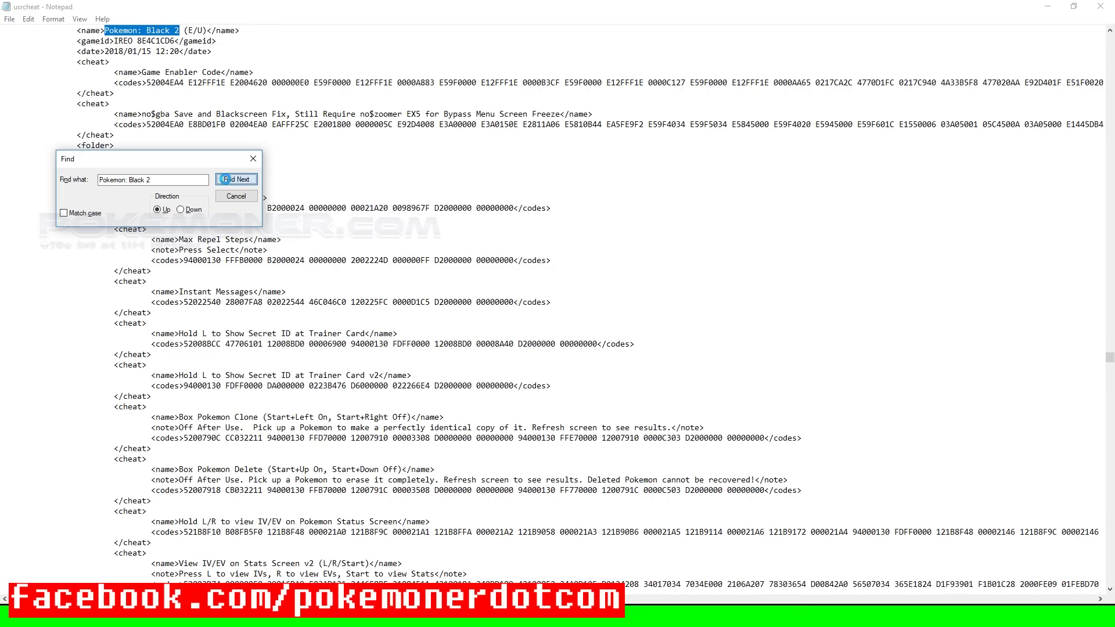
pyautogui.click(606, 349)
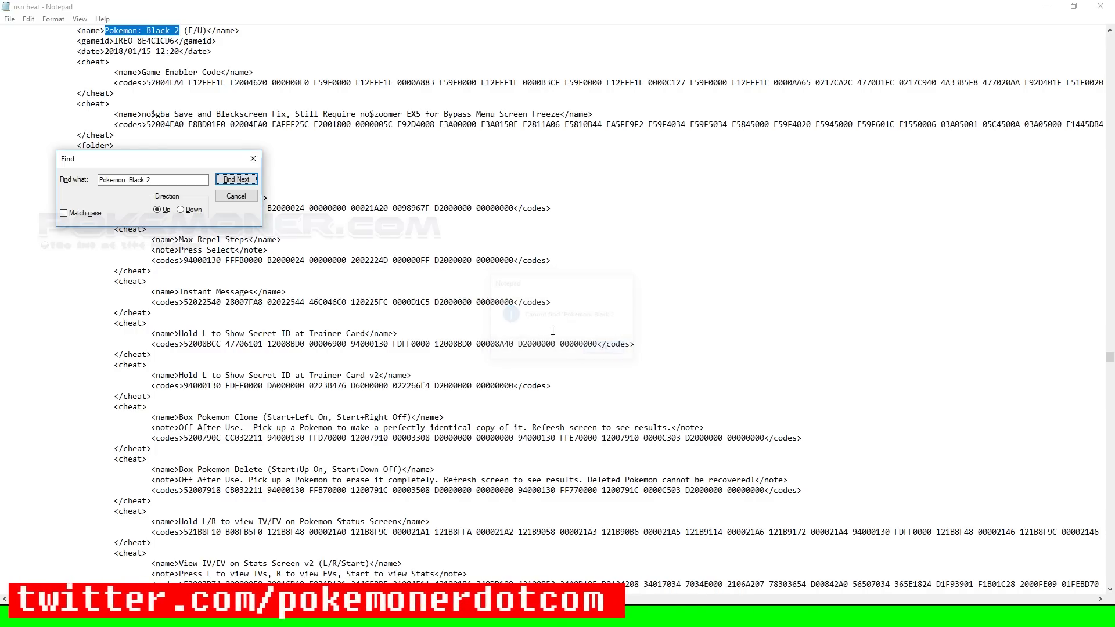
pyautogui.click(190, 209)
pyautogui.click(228, 180)
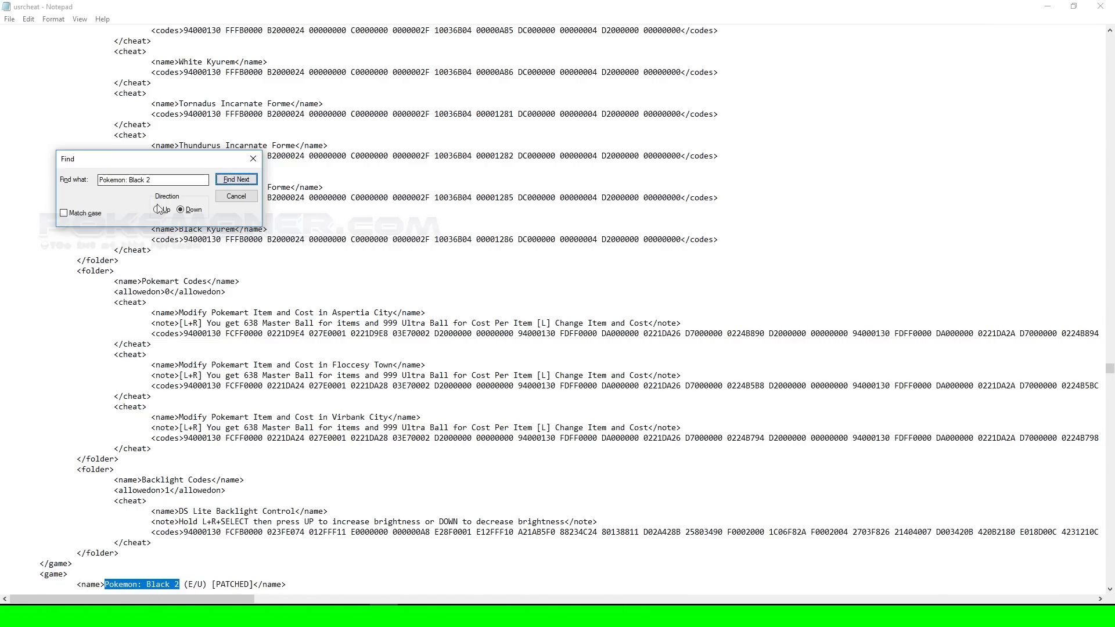
pyautogui.hotkey('alt', 'u')
pyautogui.click(228, 184)
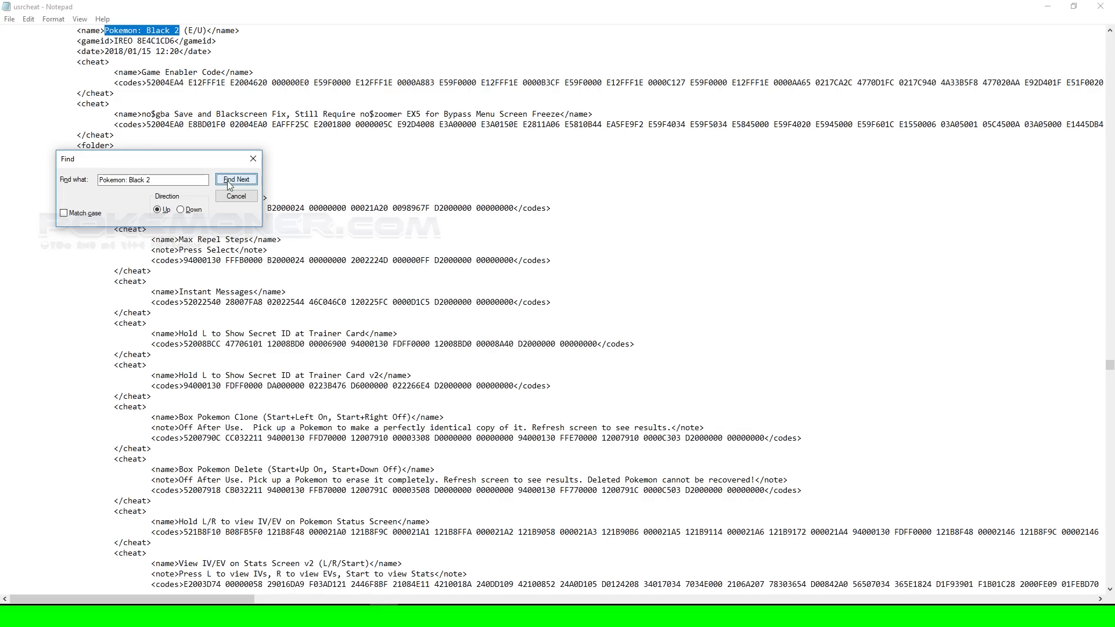
# Step: Rename the second Pokemon: Black 2 (E/U) entry to "Pokemon: Black 2 (E/U) 1" and set its gameid to IREO 8E4C1CD7
pyautogui.click(206, 31)
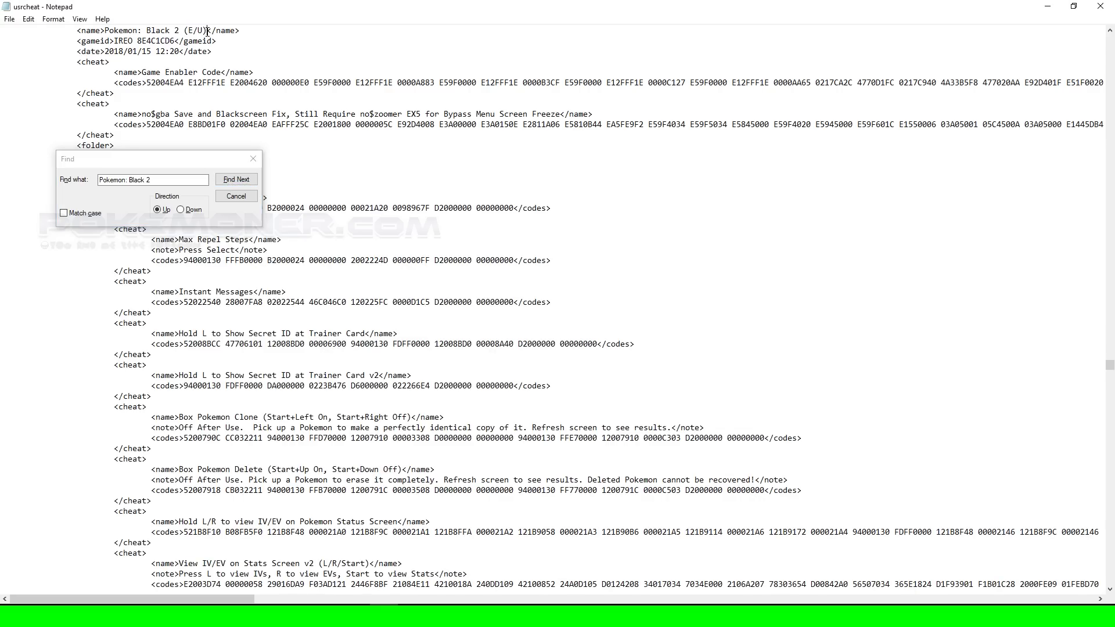
pyautogui.write('1')
pyautogui.click(175, 41)
pyautogui.press('BackSpace')
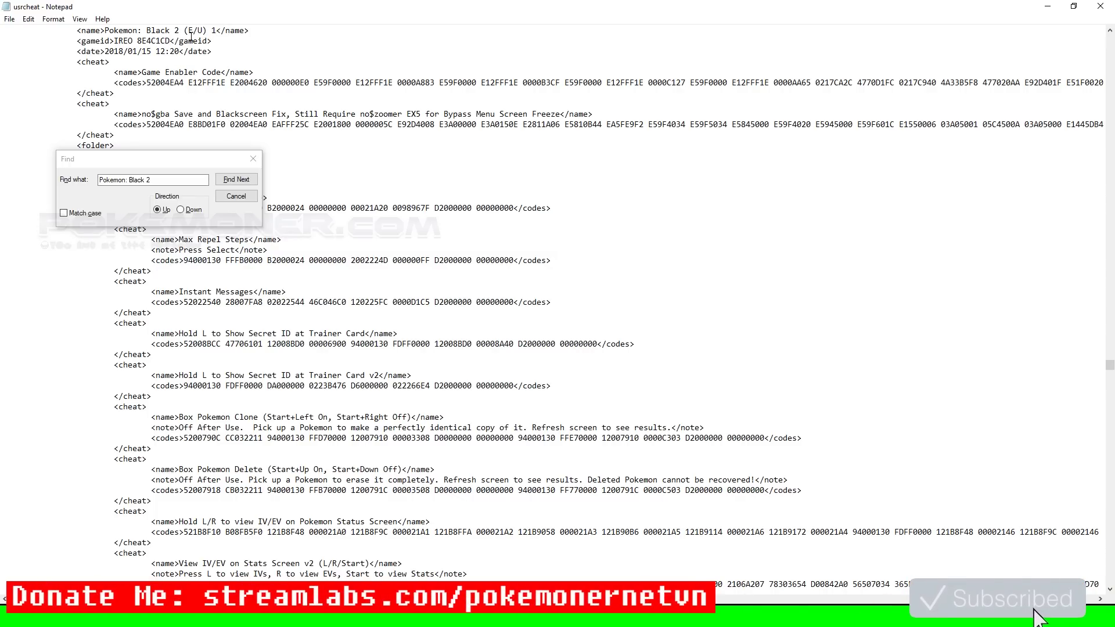
pyautogui.write('7')
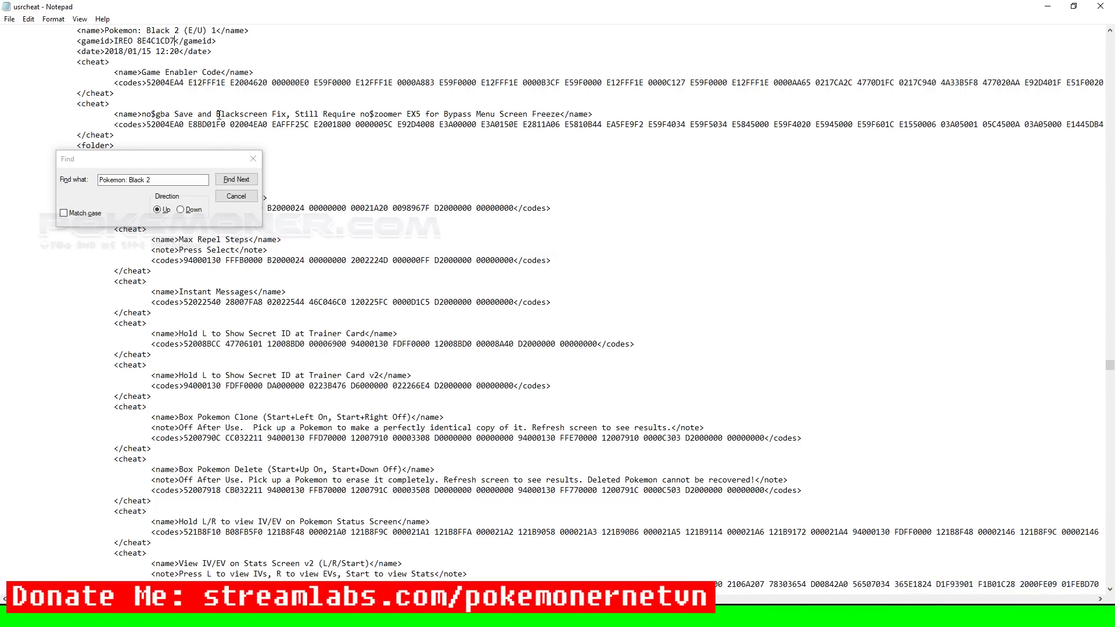
# Step: Find the following [PATCHED] entry, rename it "Pokemon: Black 2 (E/U) [PATCHED] 1" and set its gameid to IREO A459E92B
pyautogui.click(194, 211)
pyautogui.click(228, 179)
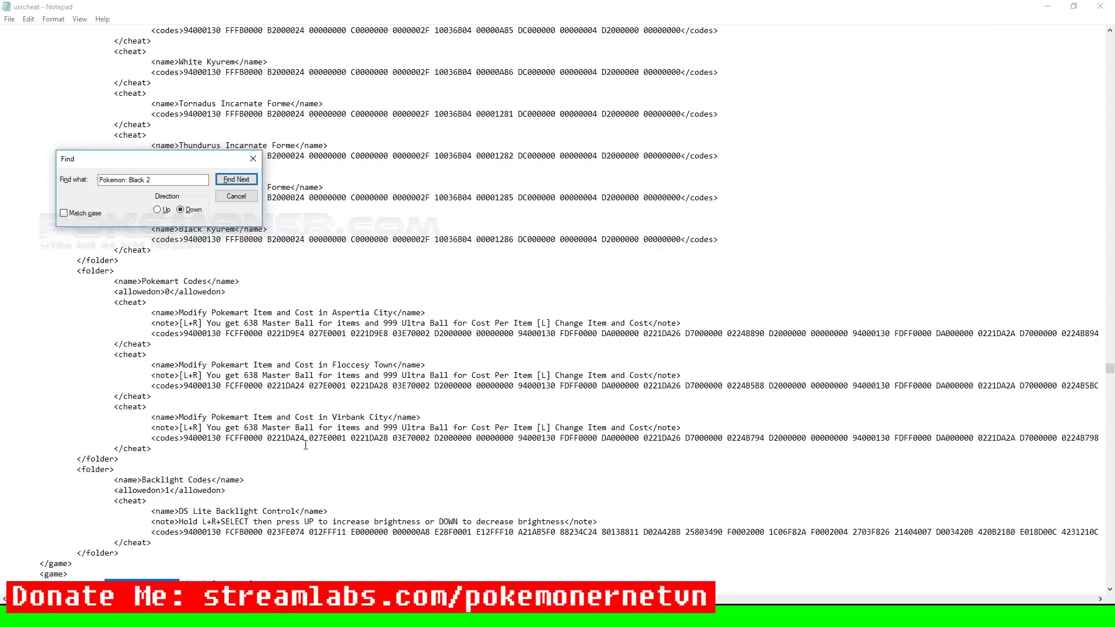
pyautogui.click(253, 583)
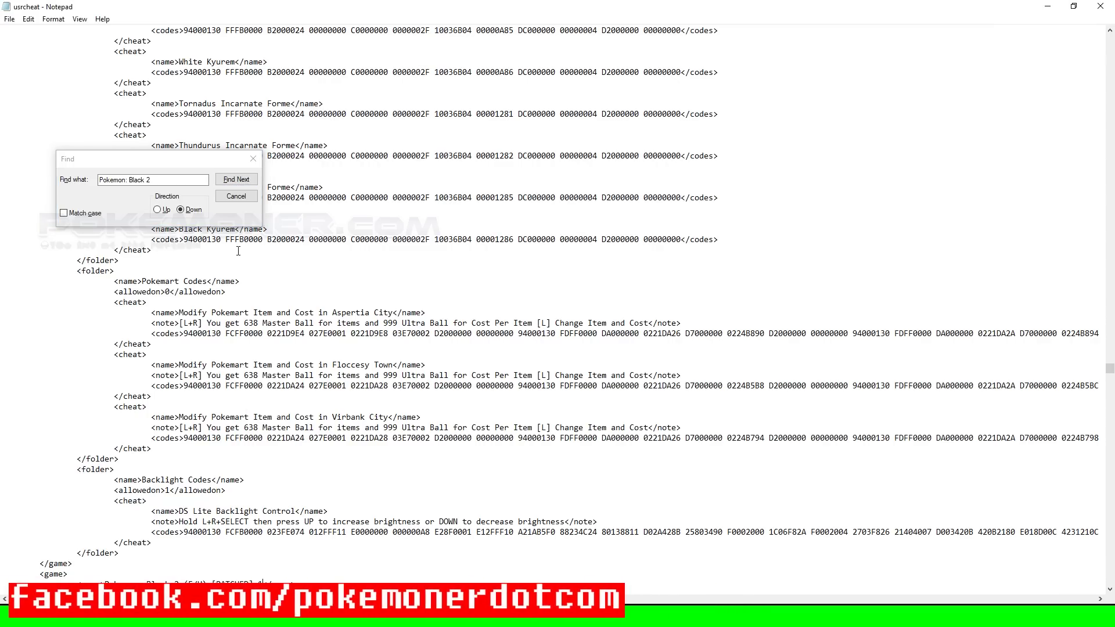
pyautogui.press('Down')
pyautogui.press('Down')
pyautogui.press('Down')
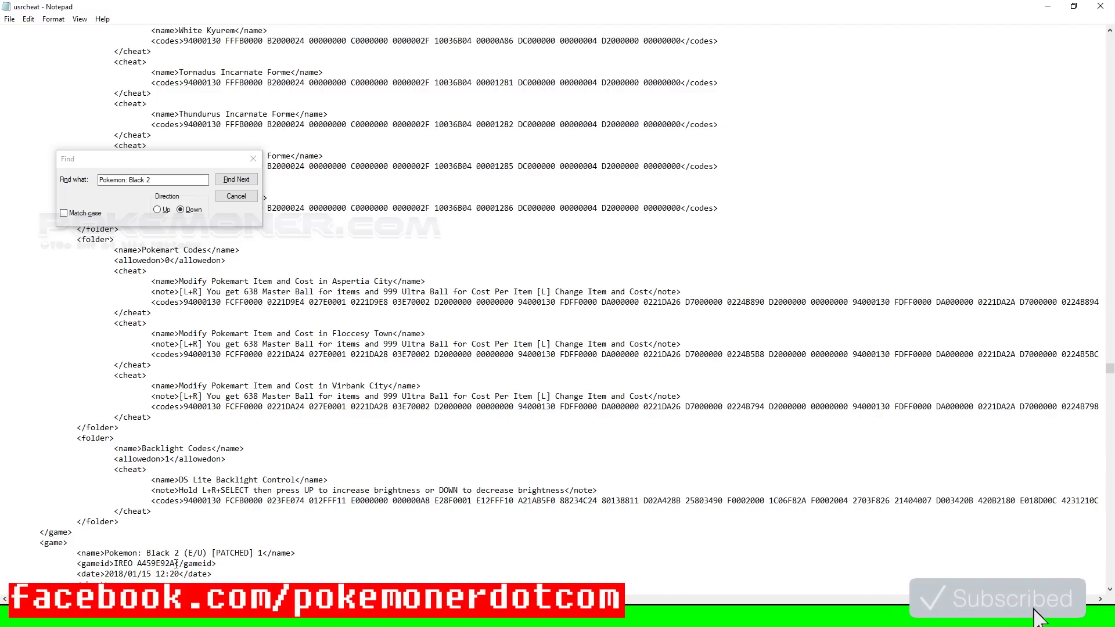
pyautogui.press('BackSpace')
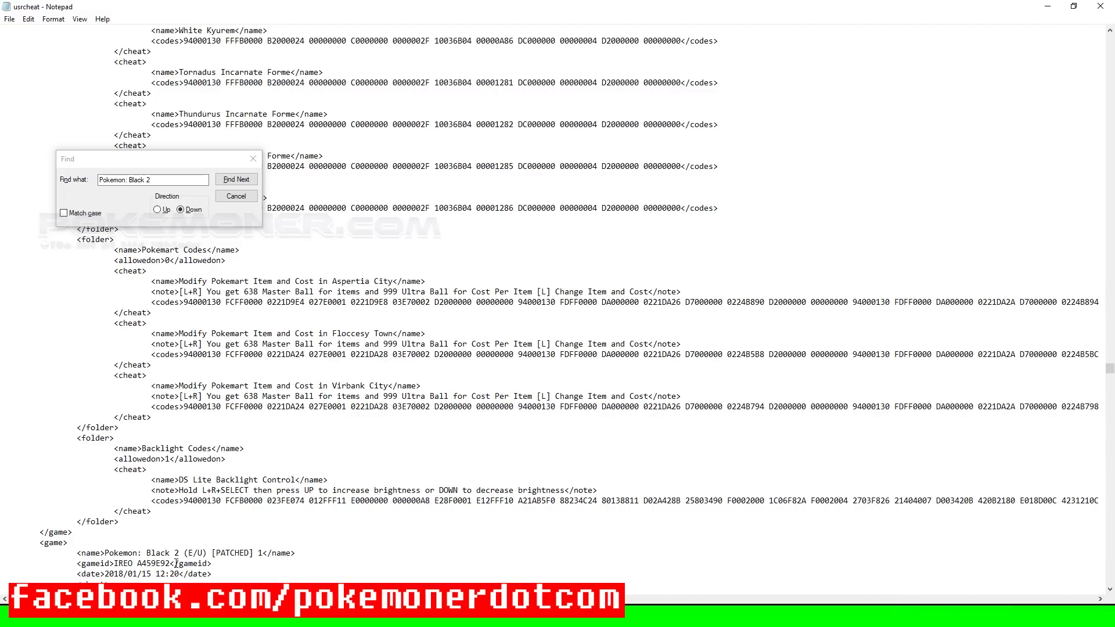
pyautogui.write('B')
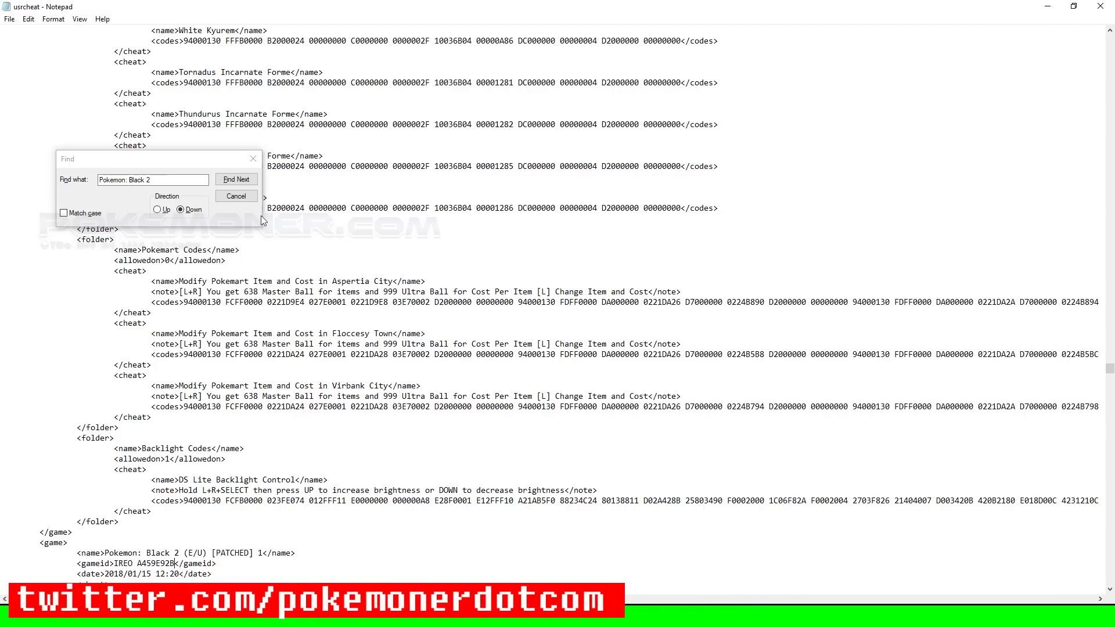
# Step: Close the search, save the edited usrcheat XML document and exit Notepad
pyautogui.click(236, 196)
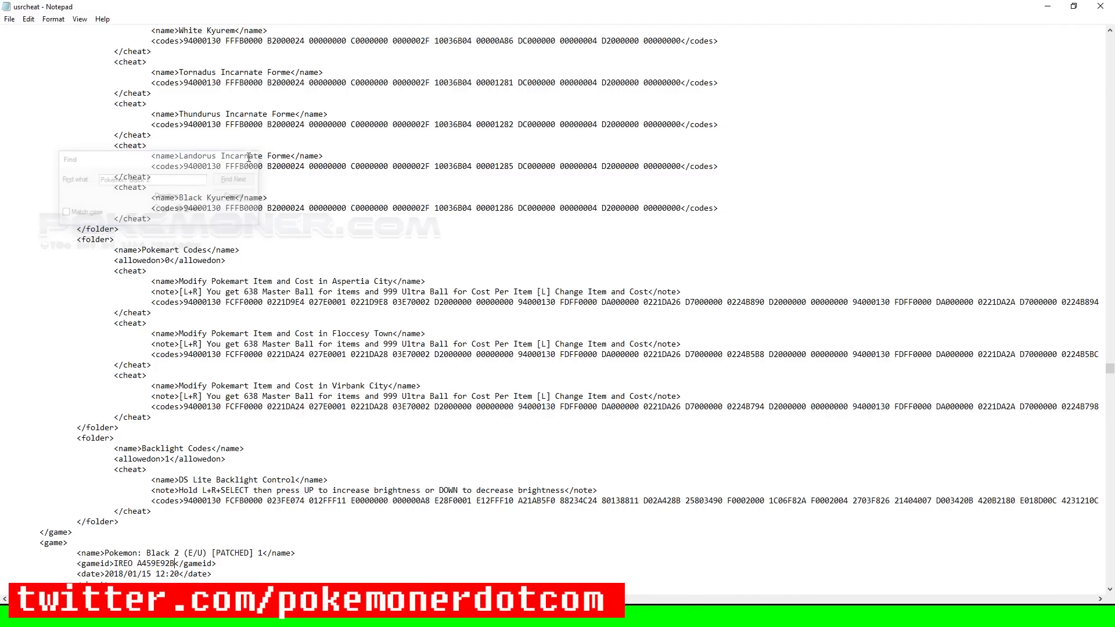
pyautogui.click(9, 18)
pyautogui.click(47, 70)
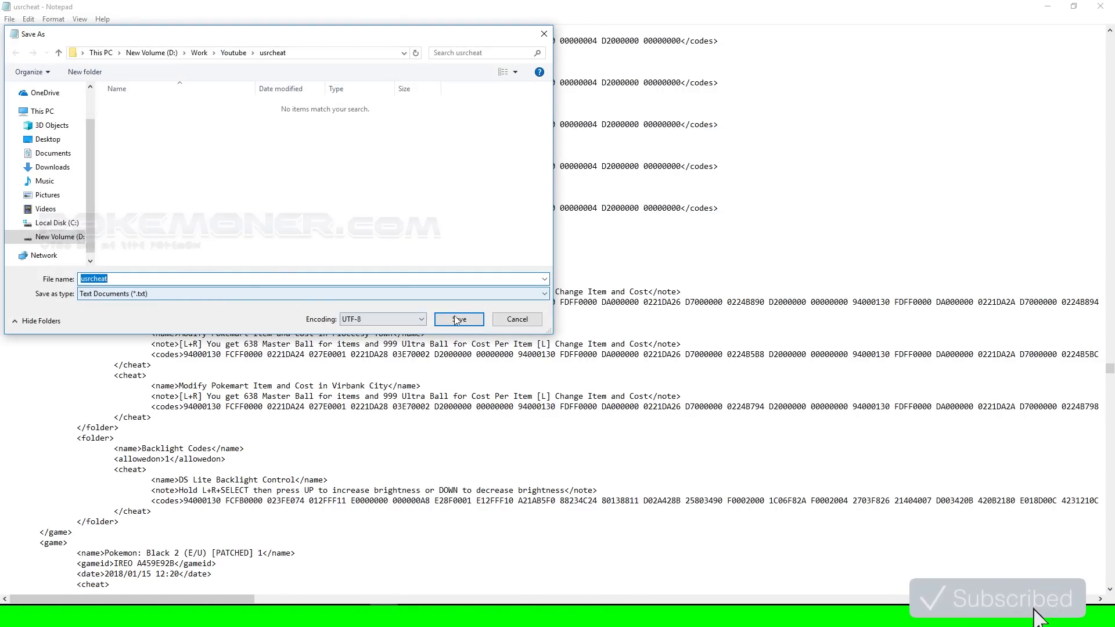
pyautogui.click(457, 320)
pyautogui.click(9, 18)
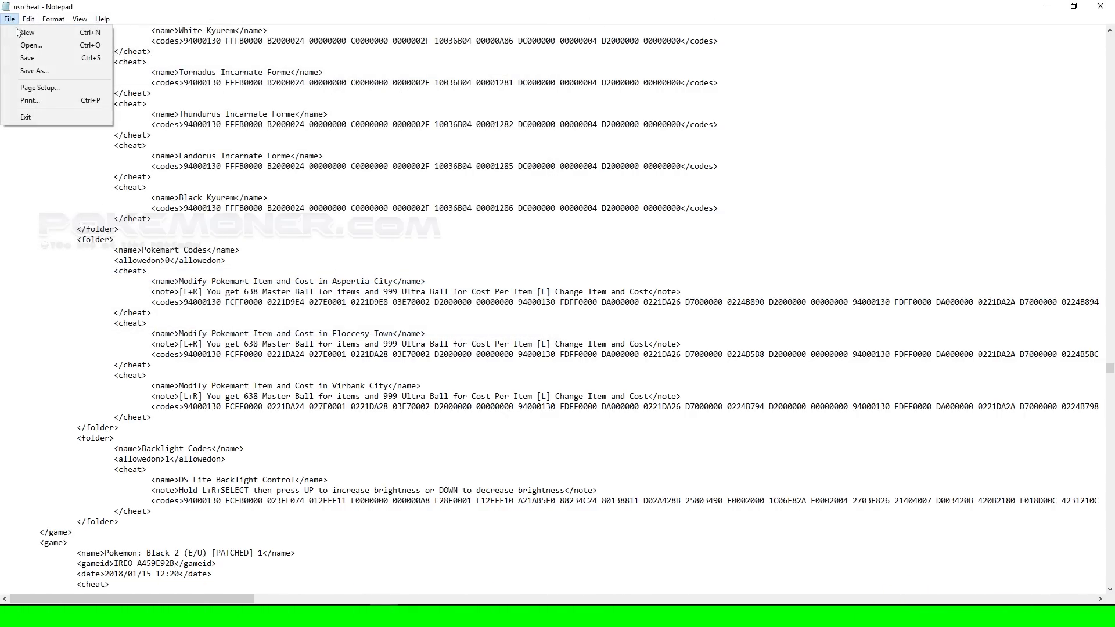
pyautogui.click(26, 58)
pyautogui.click(1100, 6)
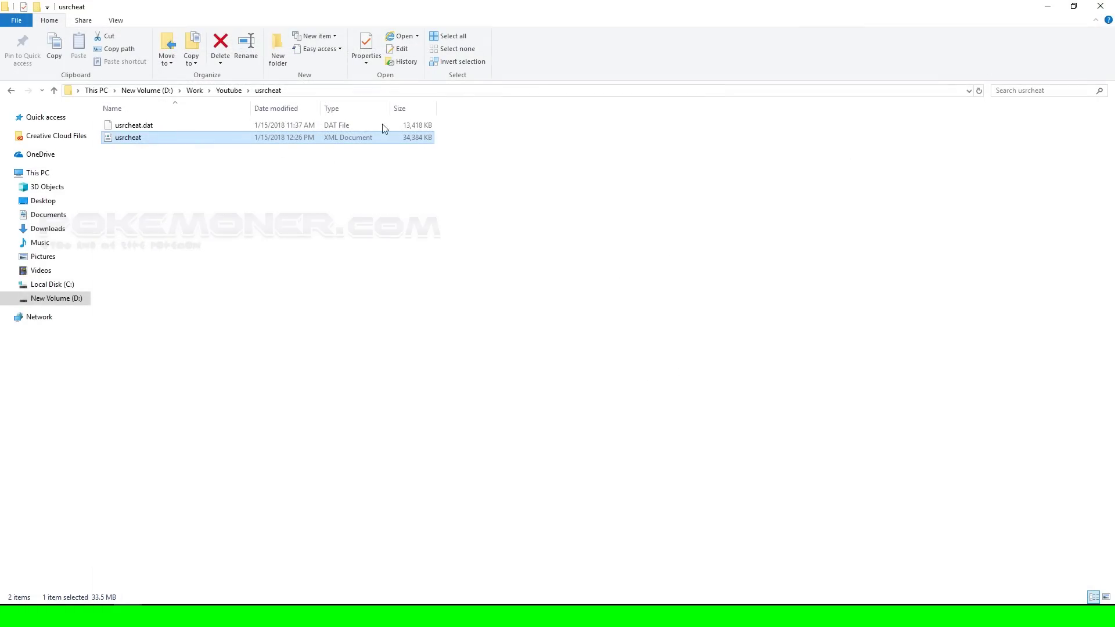
# Step: Launch the r4cce cheat code editor from the r4cce folder inside Youtube
pyautogui.click(228, 90)
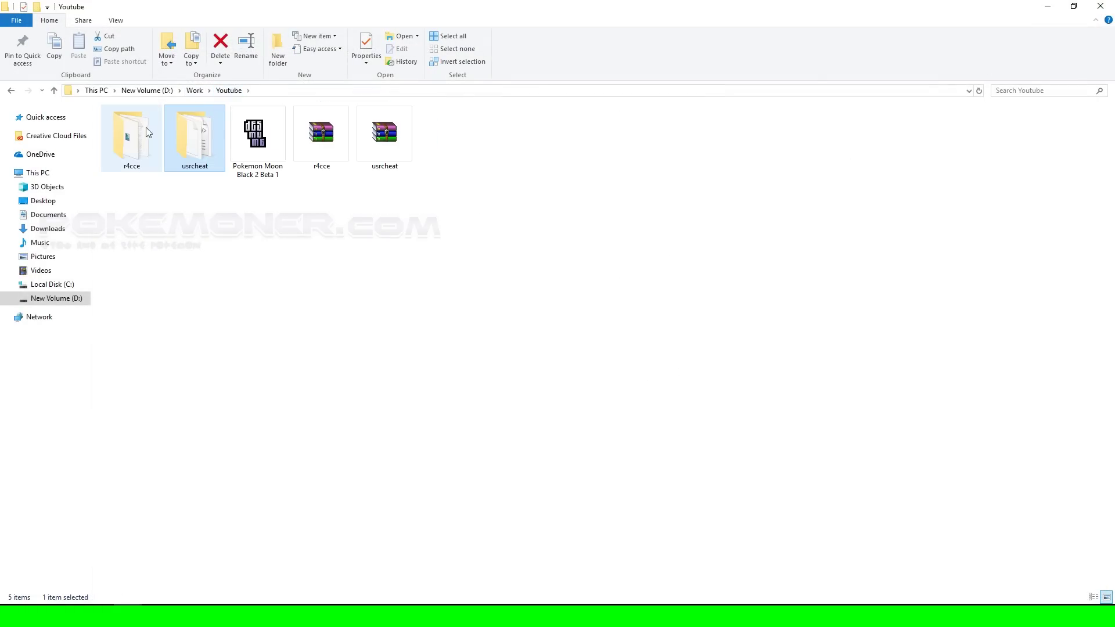
pyautogui.doubleClick(131, 140)
pyautogui.click(136, 149)
pyautogui.doubleClick(142, 149)
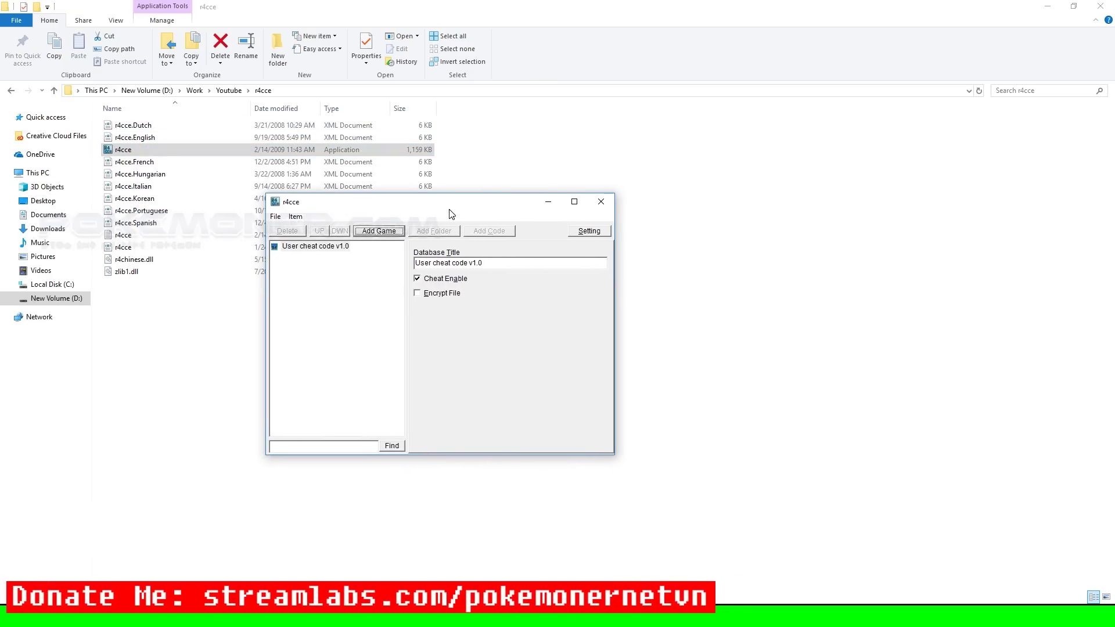
# Step: Import the edited usrcheat XML document into the cheat database
pyautogui.click(276, 217)
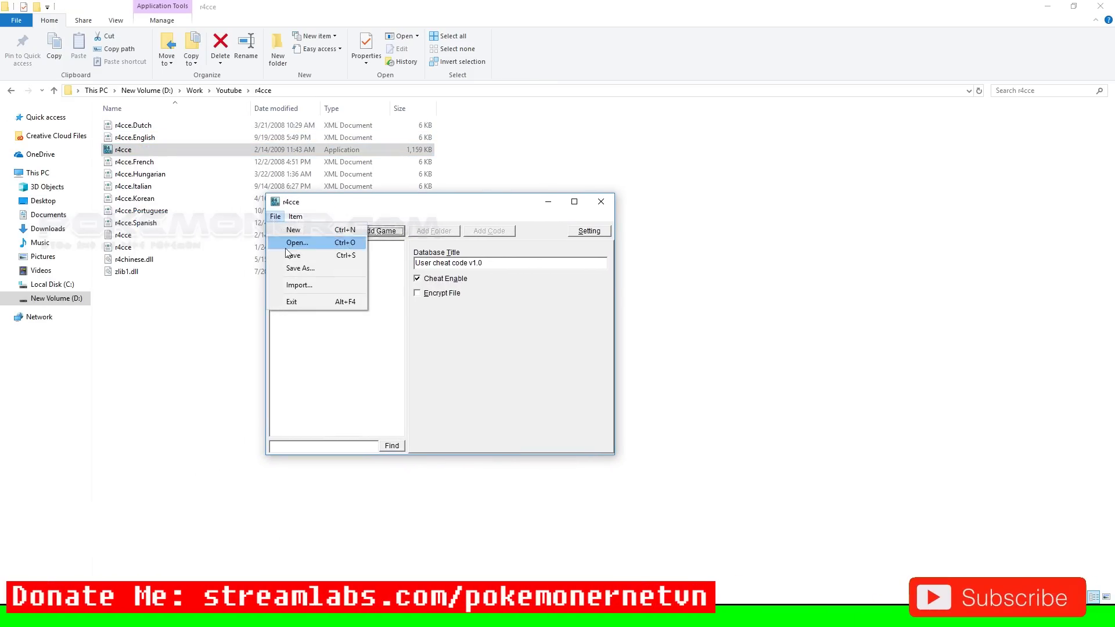
pyautogui.click(310, 281)
pyautogui.doubleClick(602, 194)
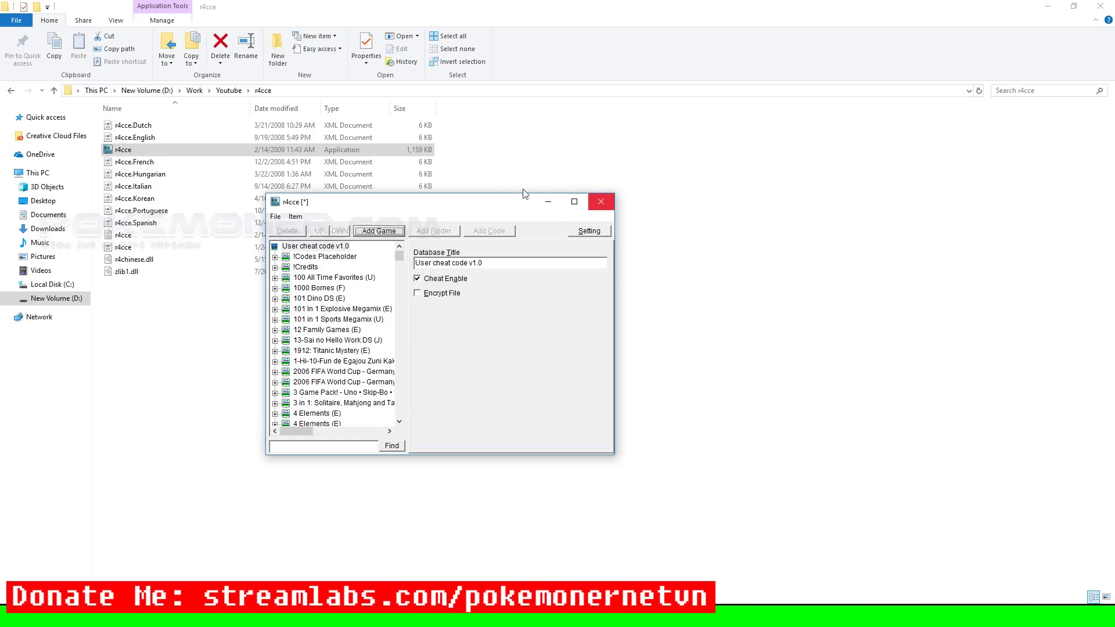
# Step: Locate the Pokemon: Black 2 (E/U) entries in the game list and compare the original and duplicate titles and game IDs
pyautogui.click(336, 299)
pyautogui.press('p')
pyautogui.press('p')
pyautogui.press('p')
pyautogui.press('p')
pyautogui.press('p')
pyautogui.press('p')
pyautogui.press('p')
pyautogui.press('p')
pyautogui.press('p')
pyautogui.press('p')
pyautogui.press('p')
pyautogui.press('p')
pyautogui.press('p')
pyautogui.press('p')
pyautogui.press('p')
pyautogui.press('p')
pyautogui.press('p')
pyautogui.press('p')
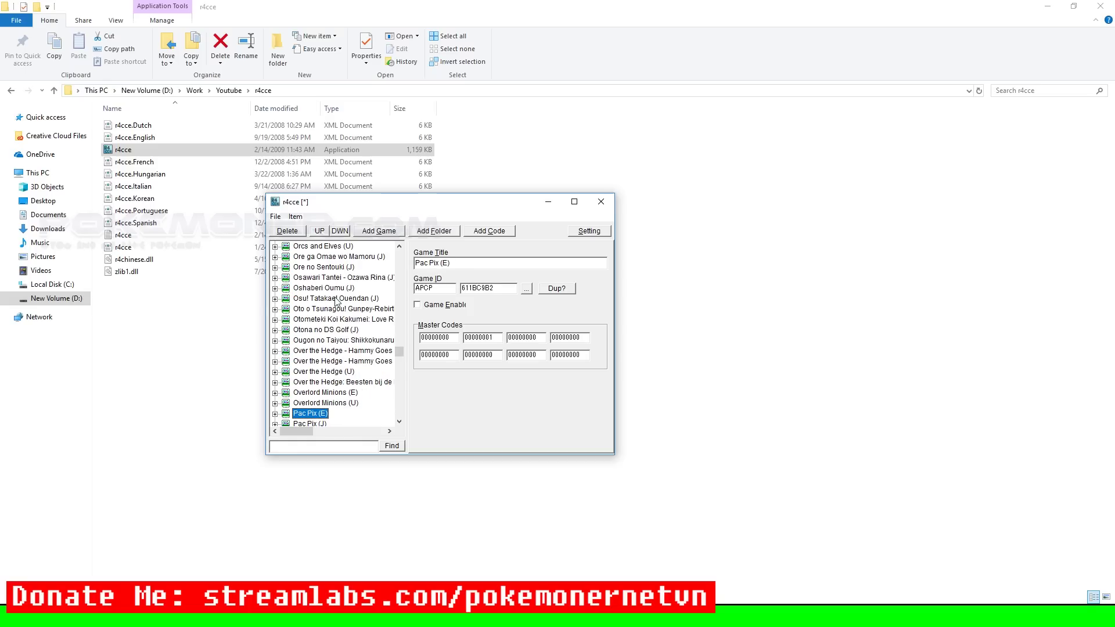
pyautogui.press('Down')
pyautogui.press('Down')
pyautogui.press('Down')
pyautogui.press('Down')
pyautogui.press('Down')
pyautogui.press('Down')
pyautogui.press('Down')
pyautogui.press('Down')
pyautogui.press('Down')
pyautogui.press('Down')
pyautogui.press('Down')
pyautogui.press('Down')
pyautogui.press('Down')
pyautogui.press('Down')
pyautogui.press('Down')
pyautogui.press('Down')
pyautogui.press('Down')
pyautogui.press('Down')
pyautogui.press('Down')
pyautogui.press('Down')
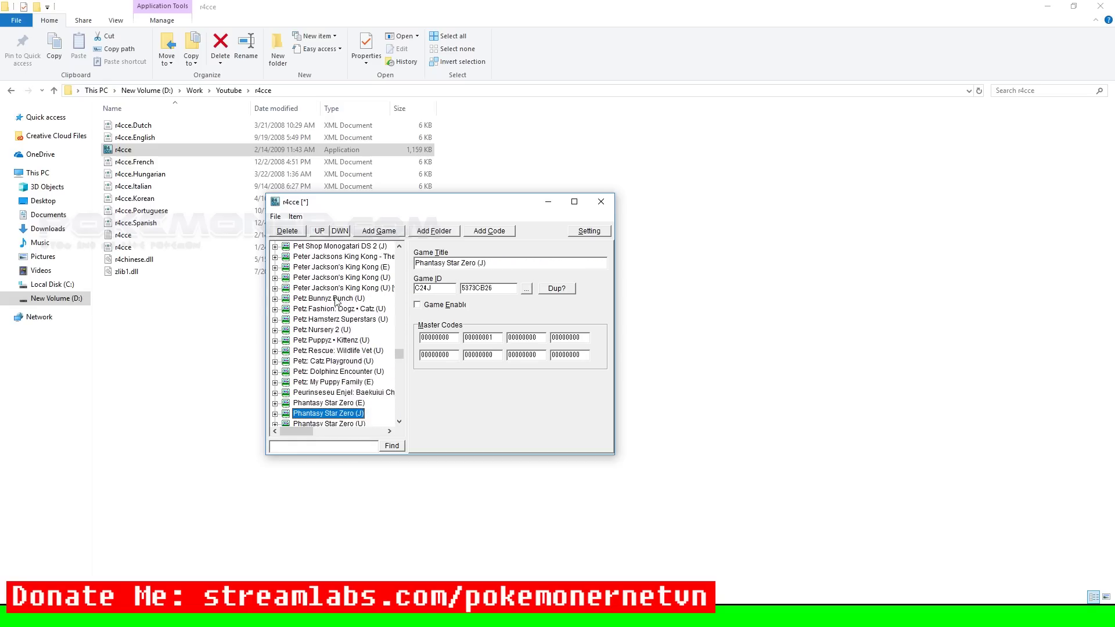
pyautogui.press('Down')
pyautogui.press('Down')
pyautogui.press('Down')
pyautogui.press('Down')
pyautogui.press('Down')
pyautogui.press('Down')
pyautogui.press('Down')
pyautogui.press('Down')
pyautogui.press('Down')
pyautogui.press('Down')
pyautogui.press('Down')
pyautogui.press('Down')
pyautogui.press('Down')
pyautogui.press('Down')
pyautogui.press('Down')
pyautogui.press('Down')
pyautogui.press('Down')
pyautogui.press('Down')
pyautogui.press('Down')
pyautogui.press('Down')
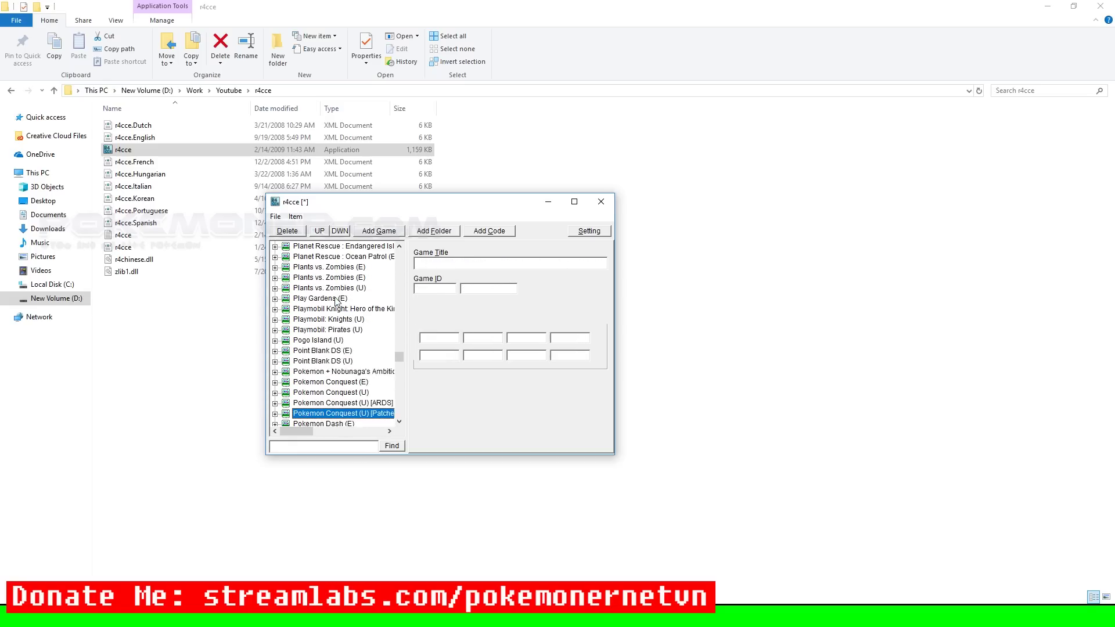
pyautogui.press('Down')
pyautogui.press('Down')
pyautogui.press('Down')
pyautogui.press('Down')
pyautogui.press('Down')
pyautogui.press('Down')
pyautogui.press('Down')
pyautogui.press('Down')
pyautogui.press('Down')
pyautogui.press('Down')
pyautogui.press('Down')
pyautogui.press('Down')
pyautogui.press('Down')
pyautogui.press('Down')
pyautogui.press('Down')
pyautogui.press('Down')
pyautogui.press('Down')
pyautogui.press('Down')
pyautogui.press('Down')
pyautogui.press('Down')
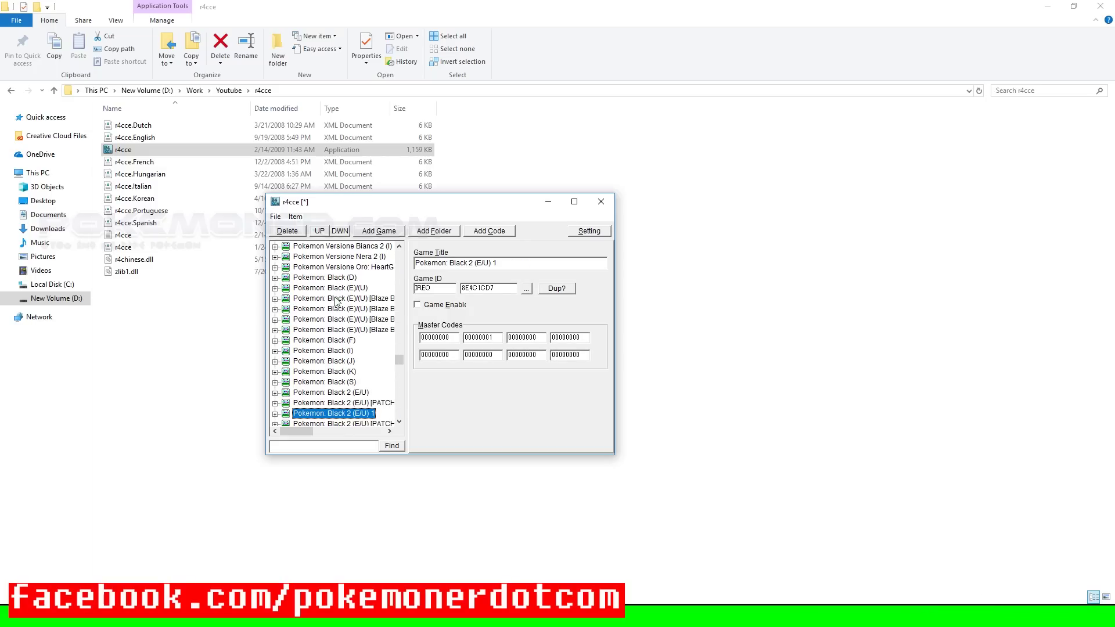
pyautogui.click(365, 393)
pyautogui.click(365, 414)
pyautogui.click(362, 395)
pyautogui.click(368, 406)
pyautogui.click(365, 423)
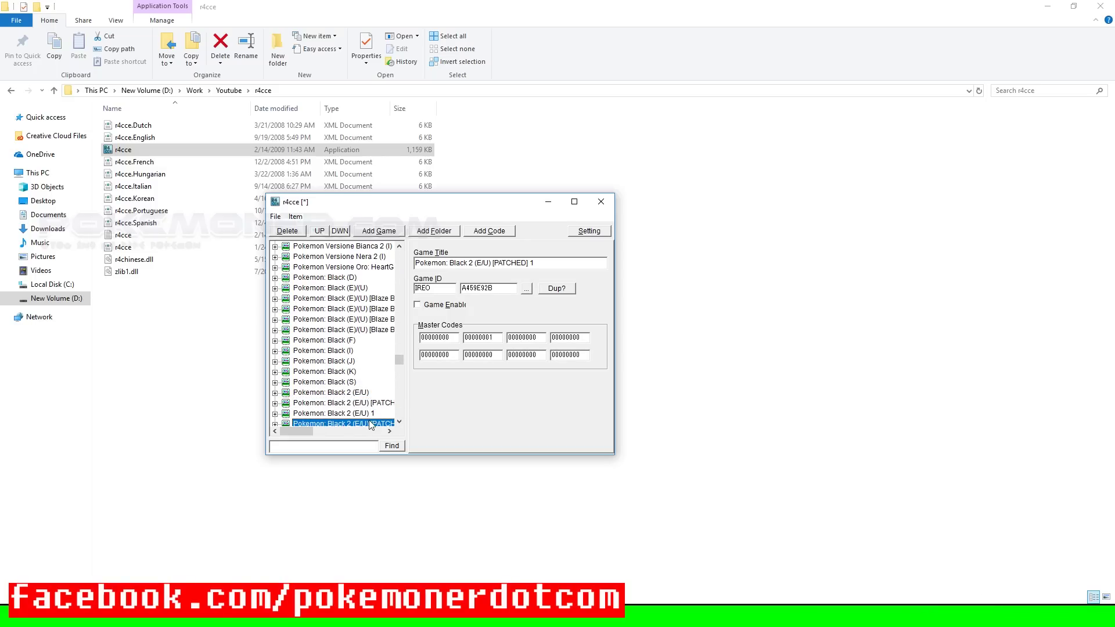
# Step: Set the game ID of Pokemon: Black 2 (E/U) [PATCHED] by reading the Pokemon Moon Black 2 Beta 1 ROM in the Youtube folder
pyautogui.click(359, 393)
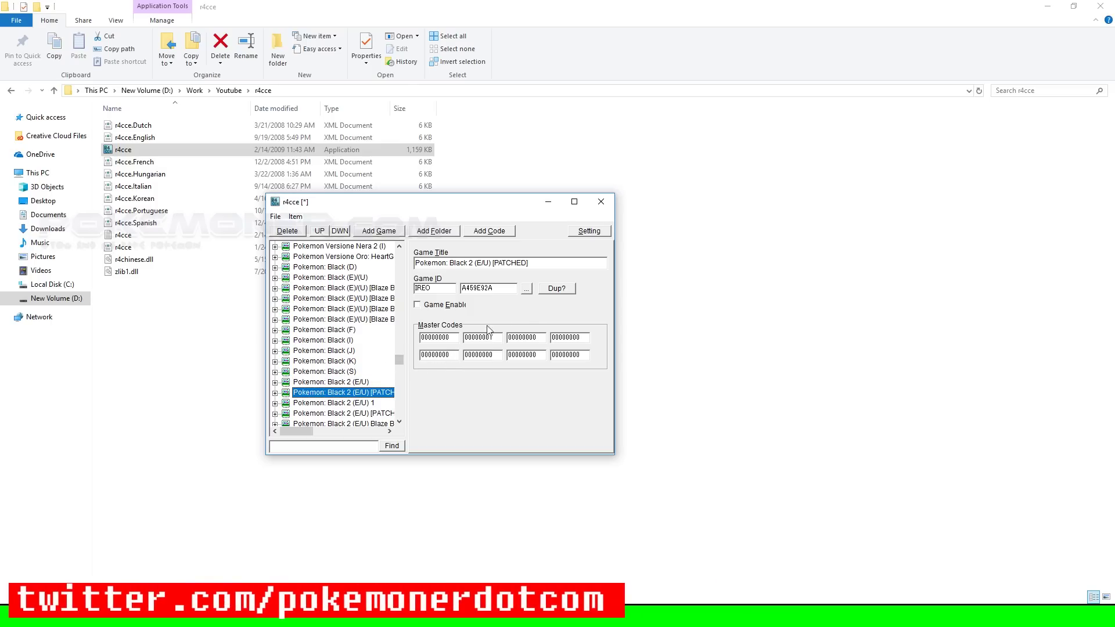
pyautogui.click(527, 290)
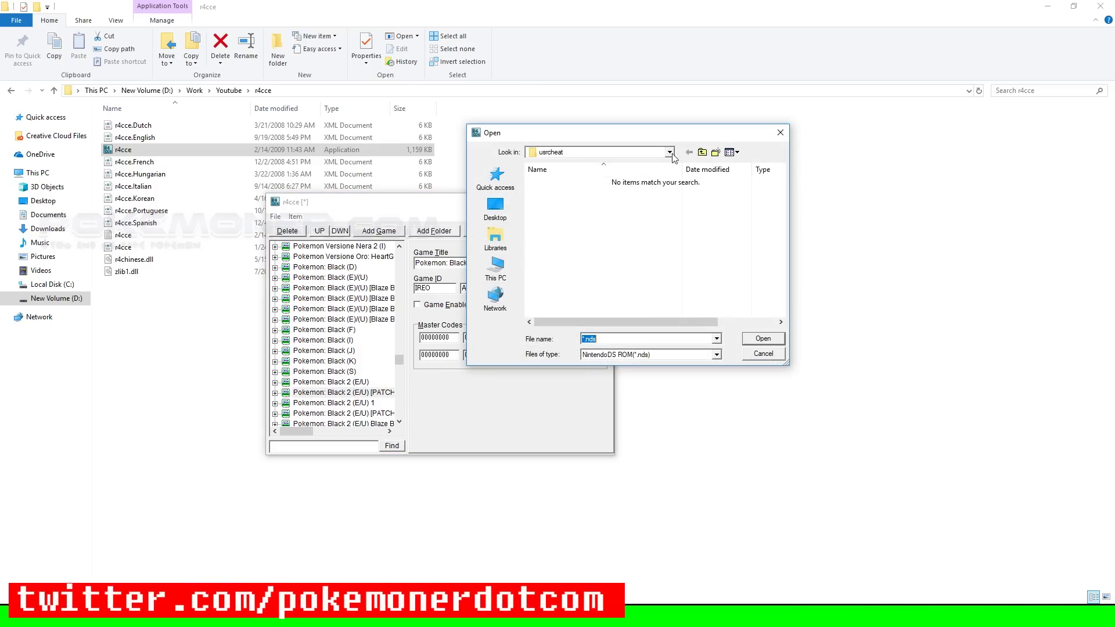
pyautogui.click(702, 152)
pyautogui.click(680, 215)
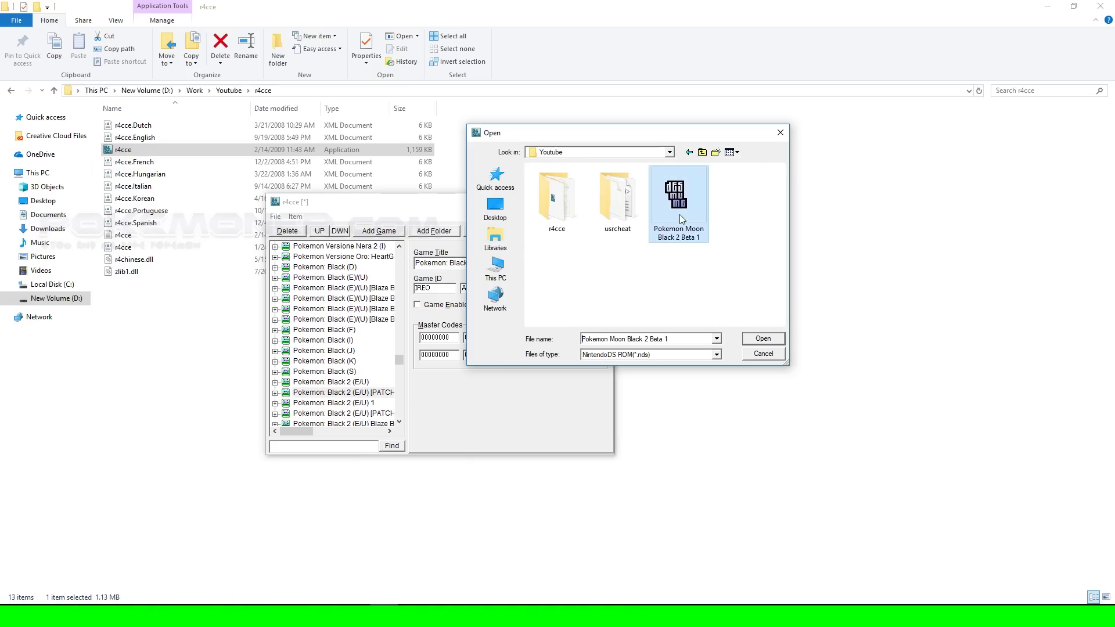
pyautogui.click(763, 339)
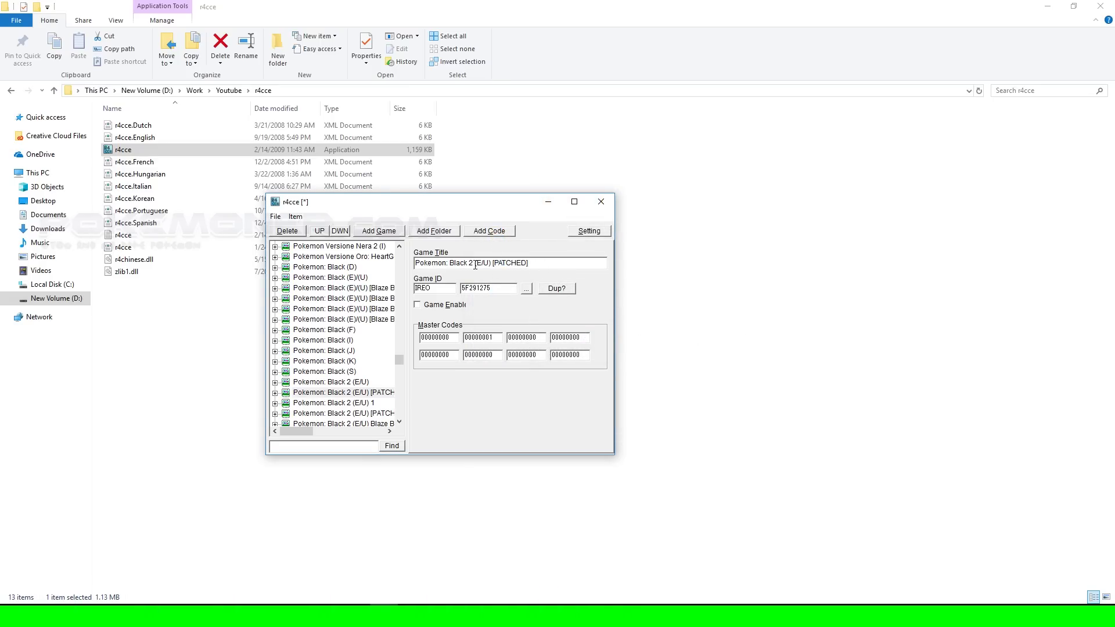
# Step: Rename the original [PATCHED] entry to "Pokemon: Black 2 - Moon Black 2" and reselect it in the game list
pyautogui.moveTo(475, 263); pyautogui.dragTo(529, 263)
pyautogui.write('- ')
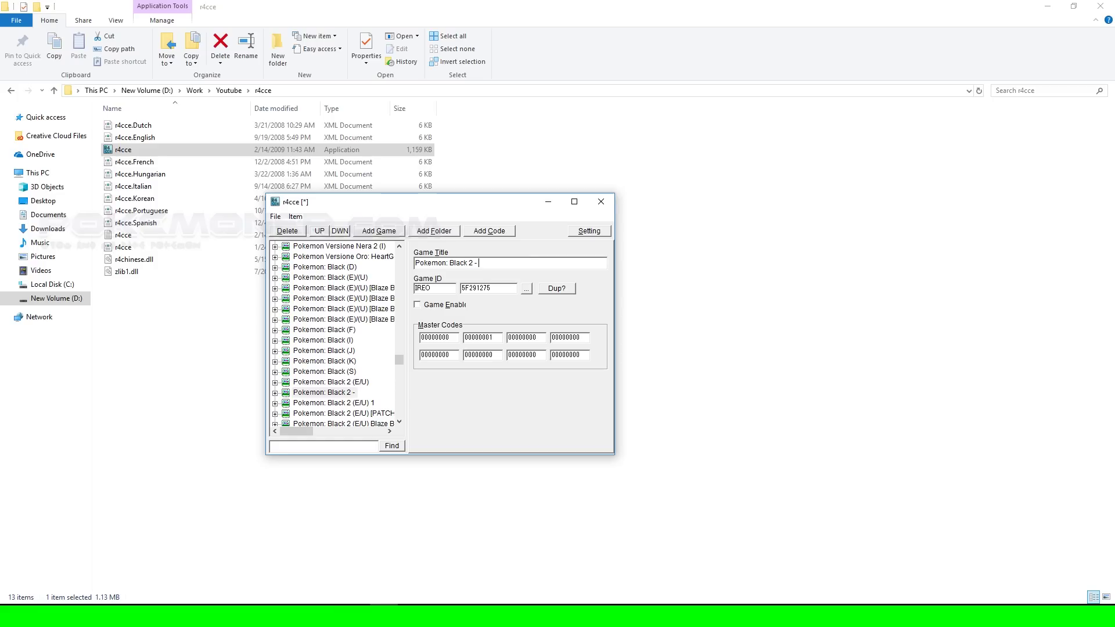
pyautogui.write('Môon Black 2')
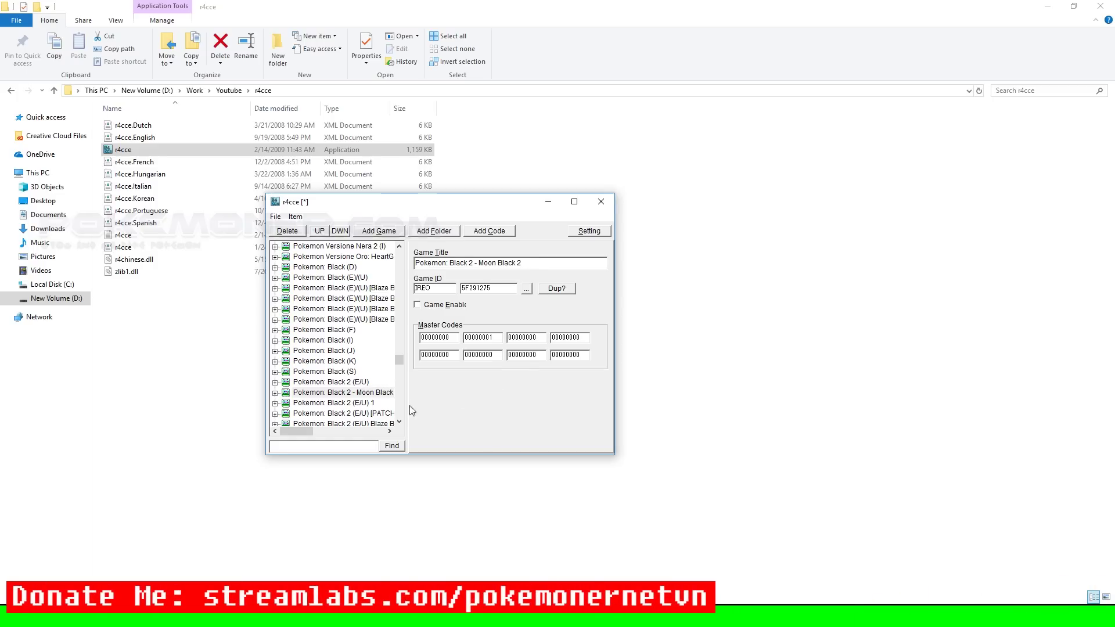
pyautogui.click(348, 382)
pyautogui.click(346, 392)
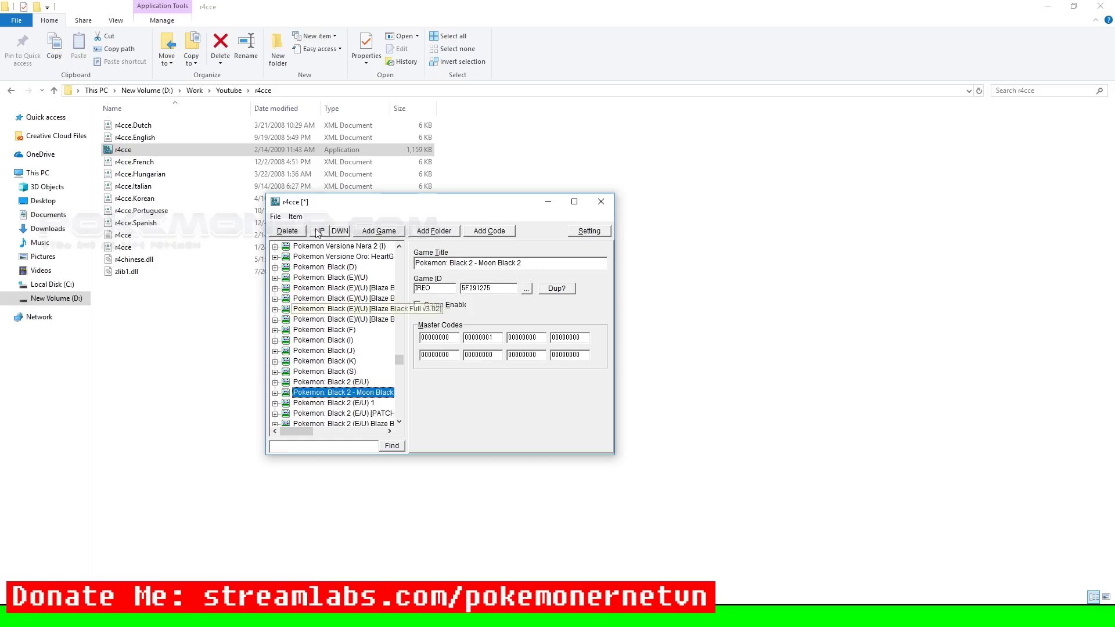
pyautogui.click(276, 217)
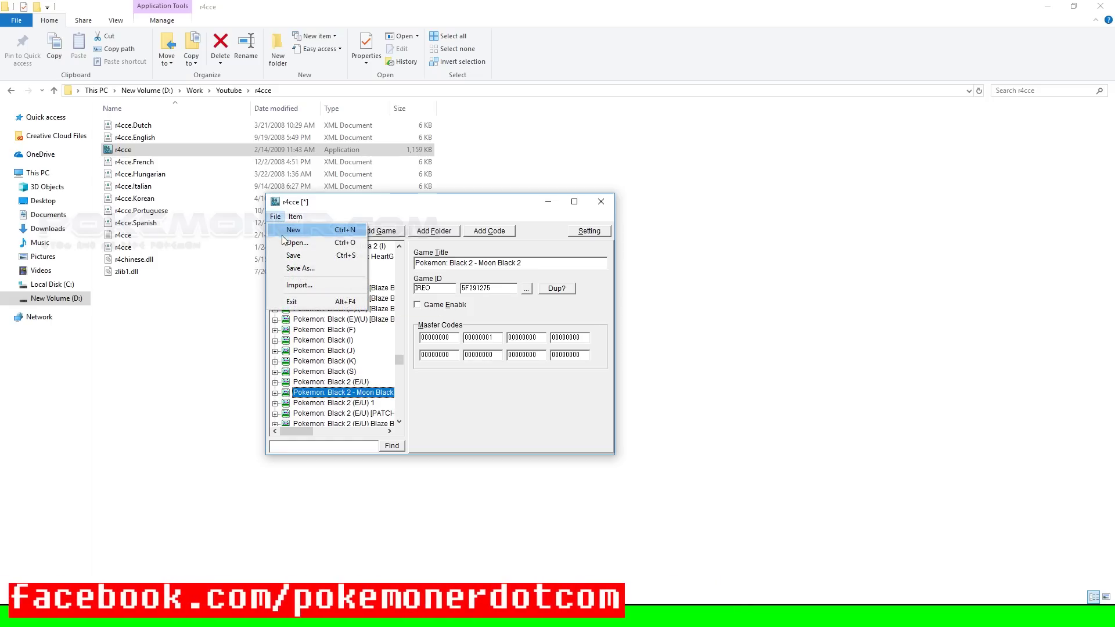
pyautogui.click(312, 268)
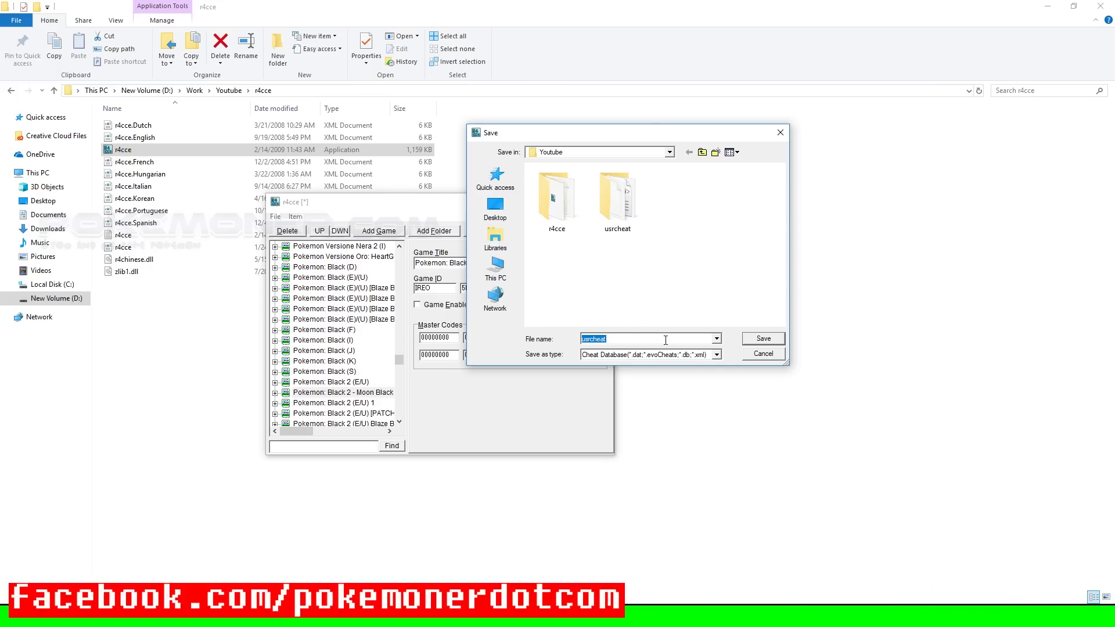
pyautogui.click(643, 355)
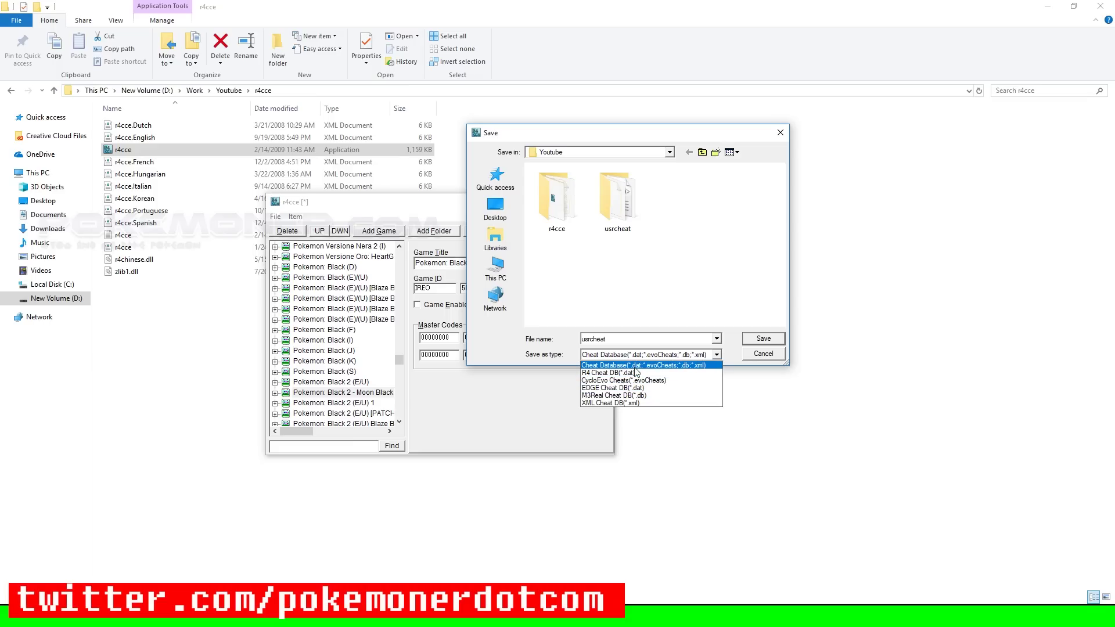
pyautogui.click(636, 366)
pyautogui.doubleClick(618, 204)
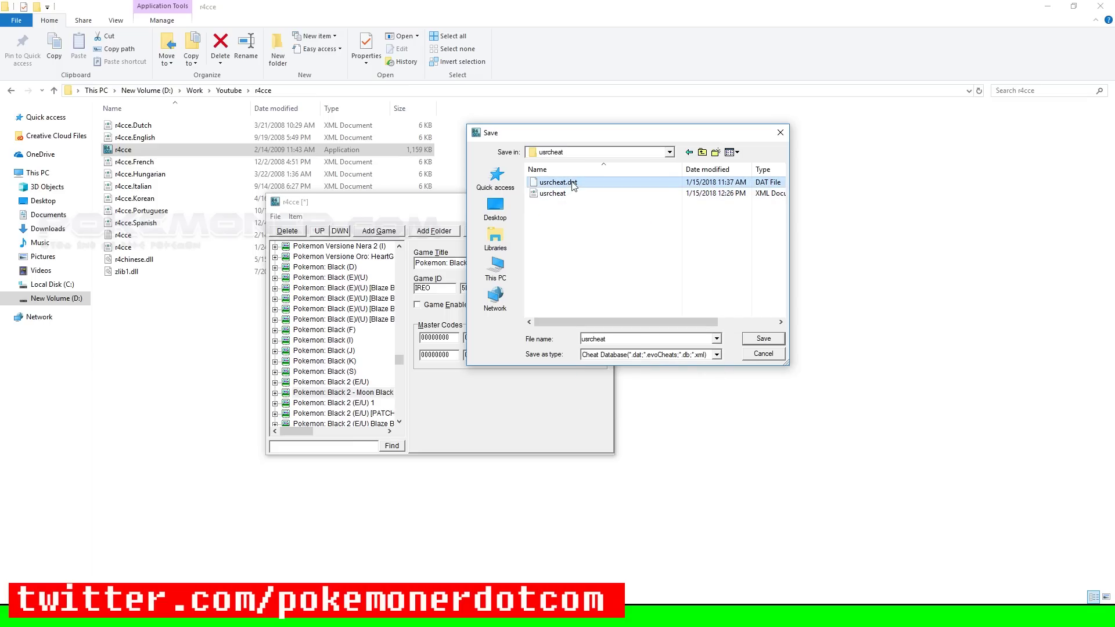
pyautogui.click(702, 152)
pyautogui.click(766, 354)
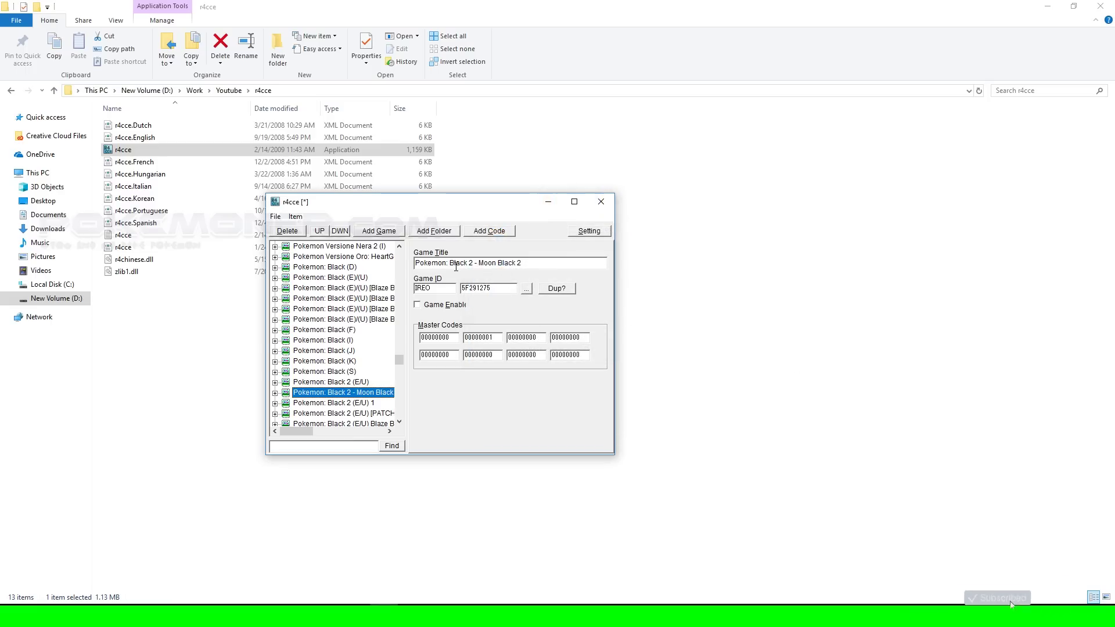
# Step: Save the cheat database as usrcheat in the Youtube folder and close r4cce
pyautogui.click(275, 216)
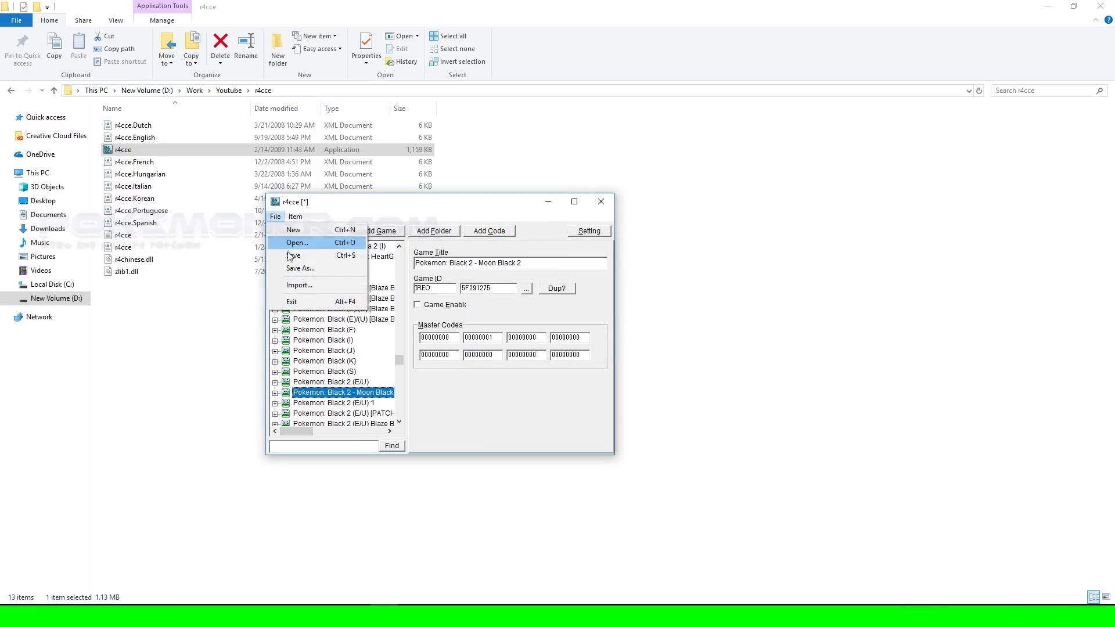
pyautogui.click(297, 267)
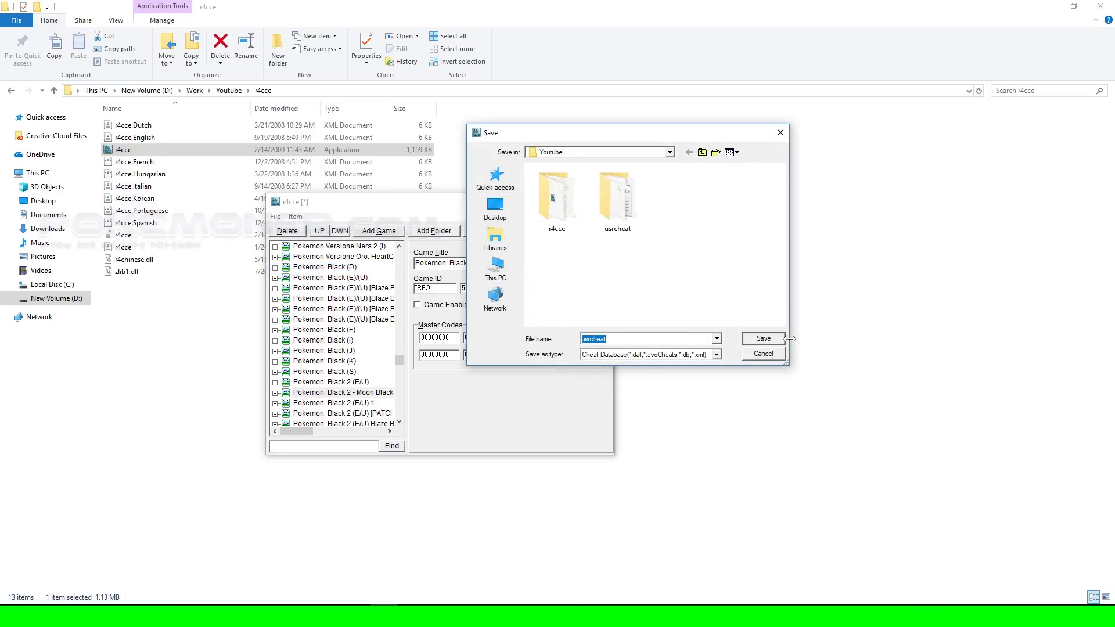
pyautogui.click(757, 339)
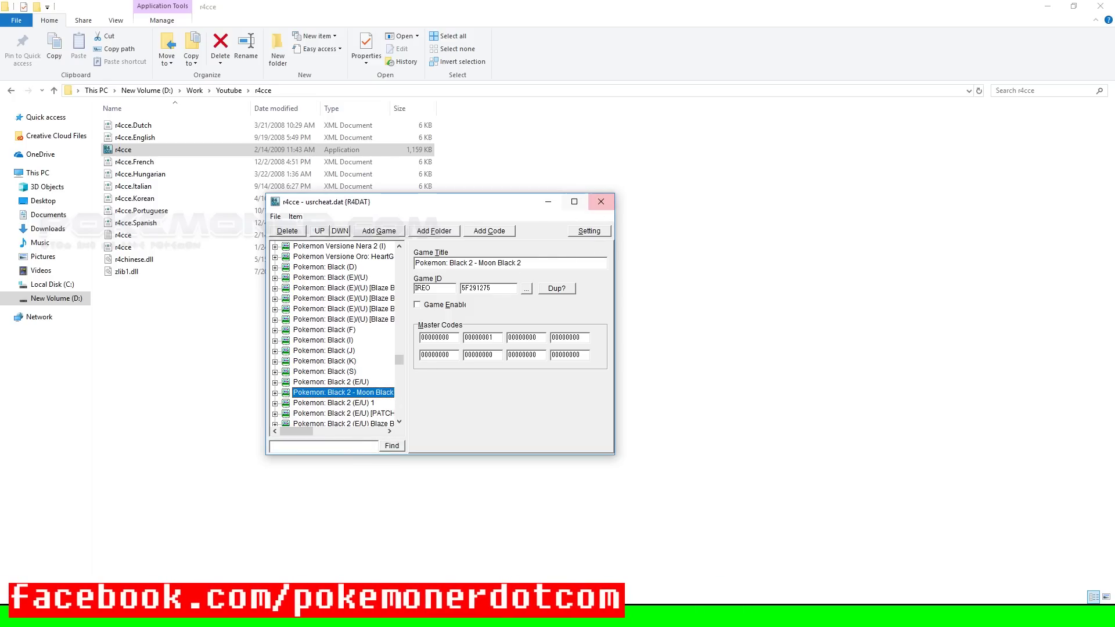
pyautogui.click(605, 211)
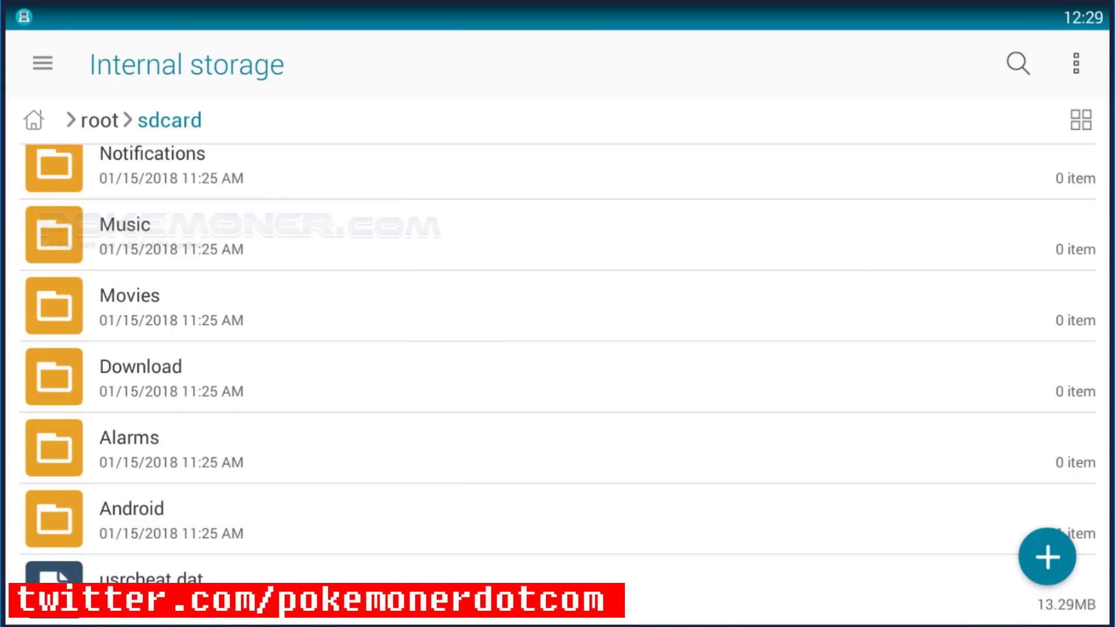
# Step: In the Android file manager, move usrcheat.dat from sdcard into the DraStic folder
pyautogui.click(558, 589)
pyautogui.click(1086, 63)
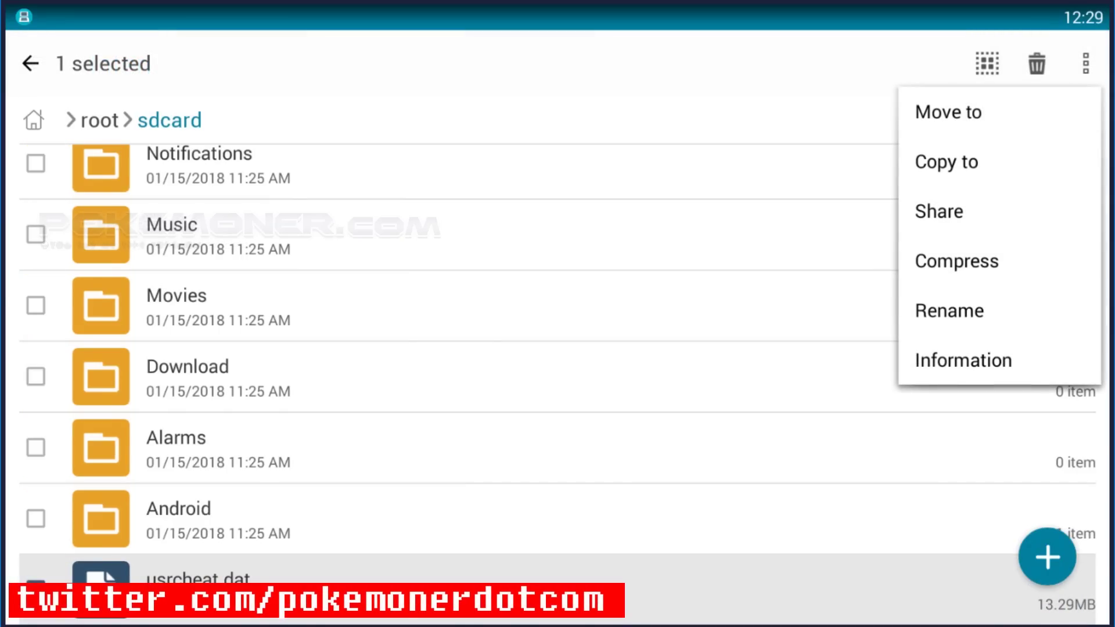
pyautogui.click(948, 109)
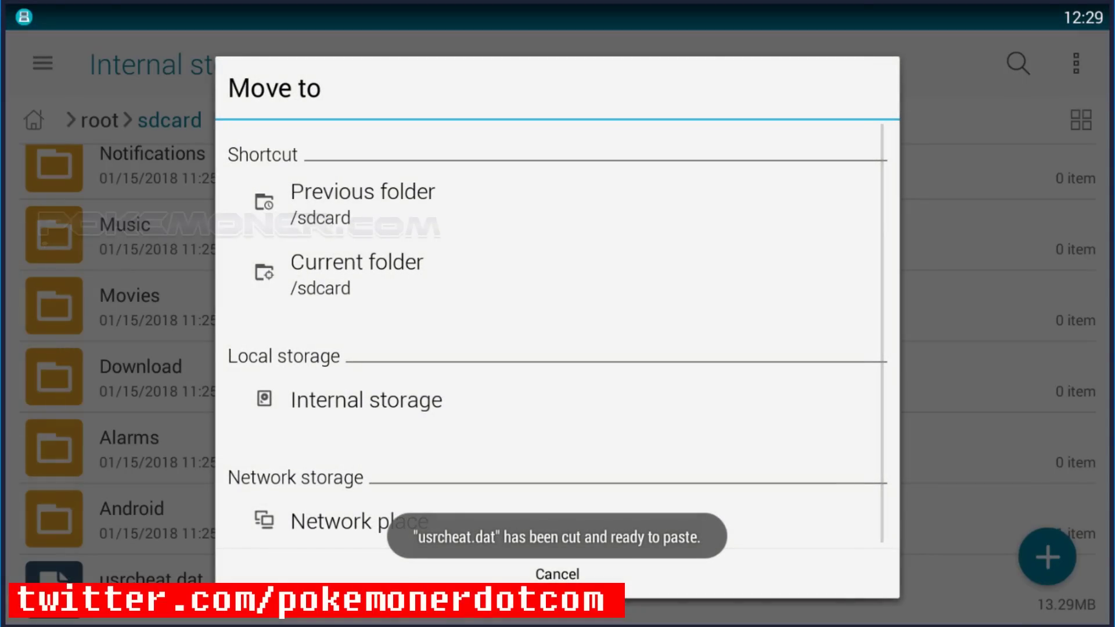
pyautogui.click(366, 400)
pyautogui.scroll(-2, 558, 360)
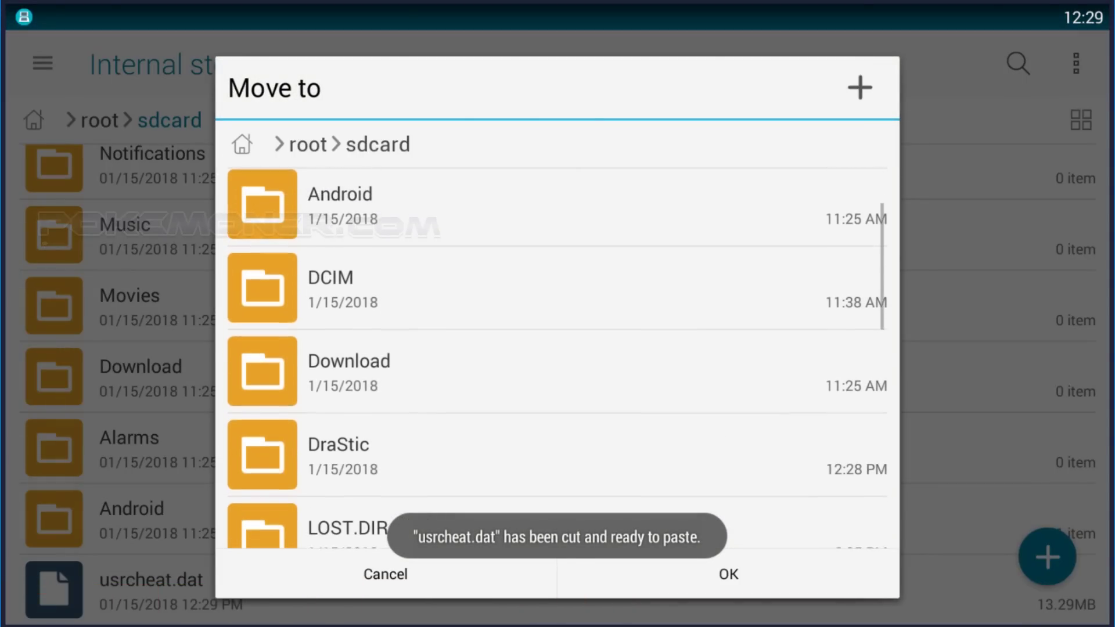
pyautogui.click(557, 453)
pyautogui.click(729, 574)
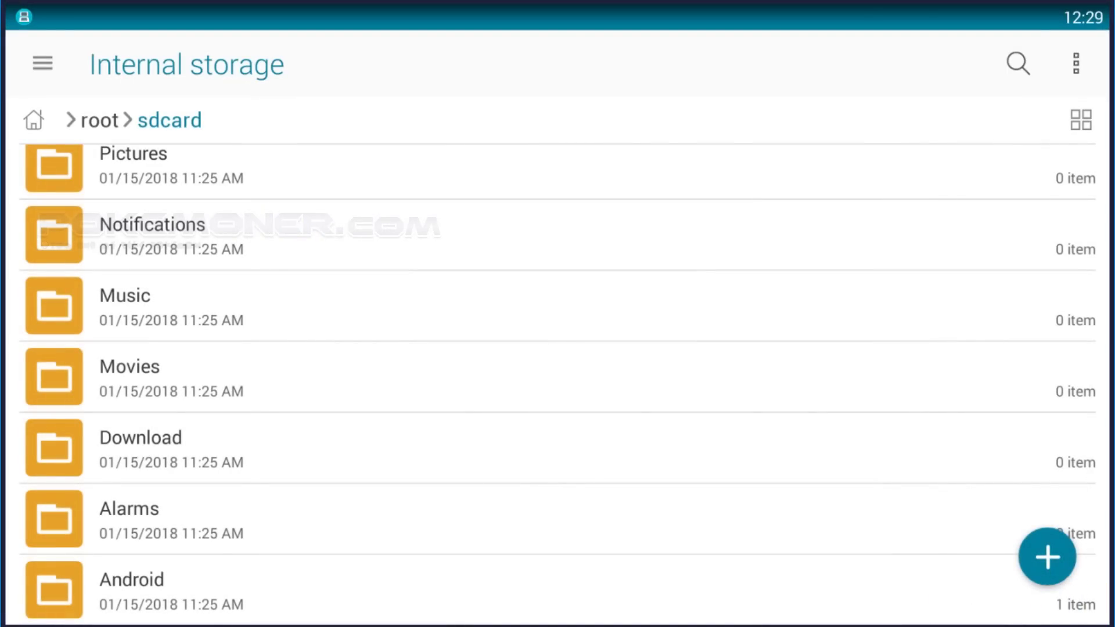
# Step: Open the DraStic folder on sdcard and check that it contains usrcheat.dat
pyautogui.scroll(5, 557, 384)
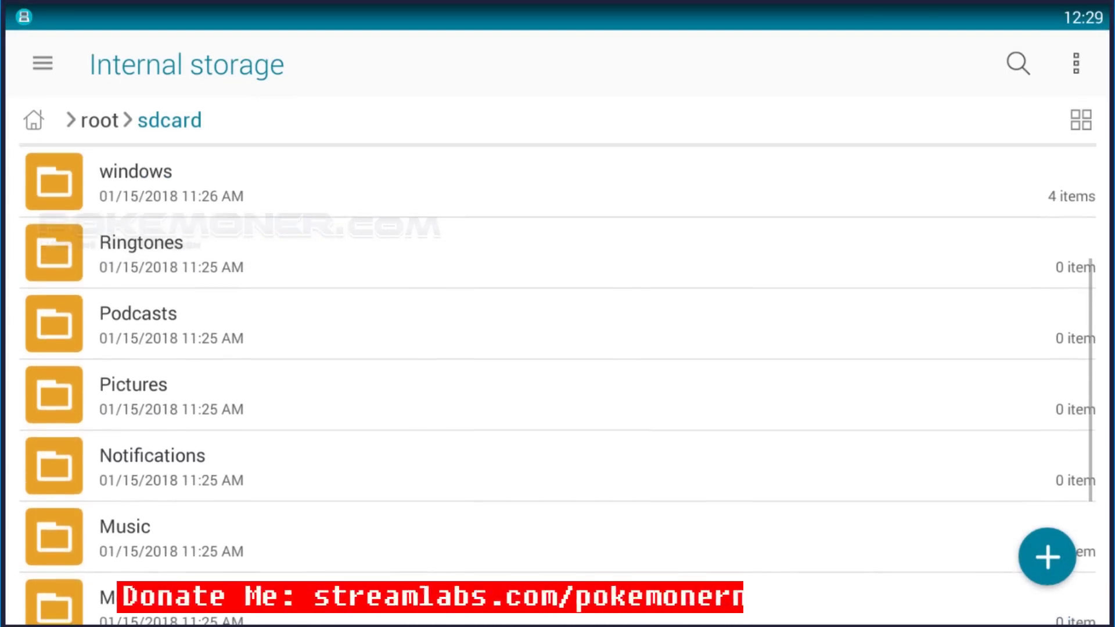
pyautogui.scroll(2, 558, 383)
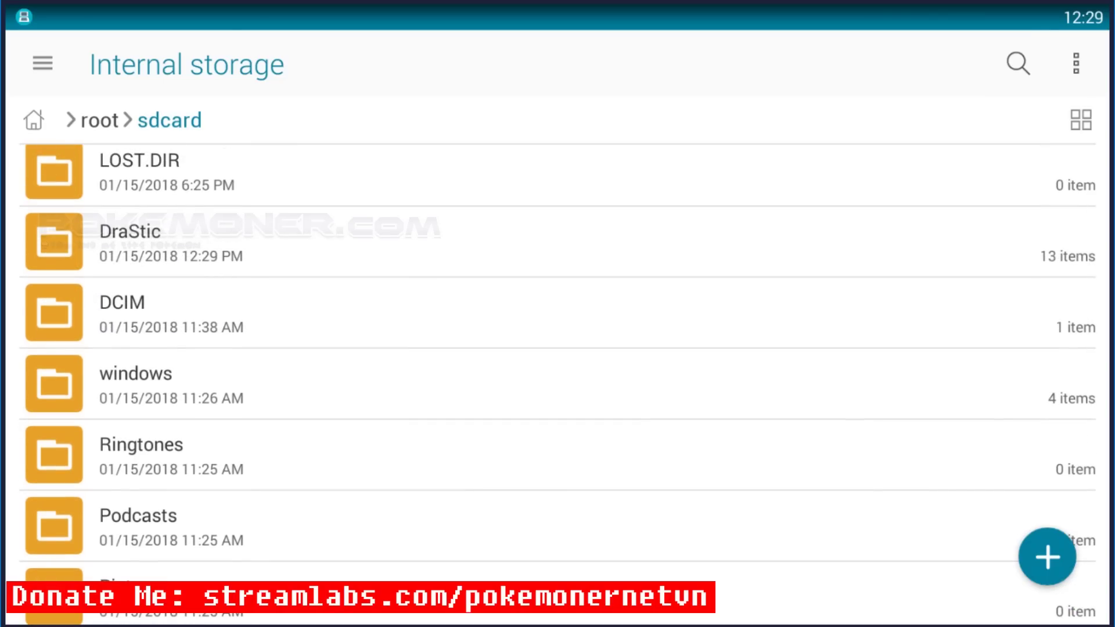
pyautogui.click(130, 241)
pyautogui.scroll(-3, 558, 384)
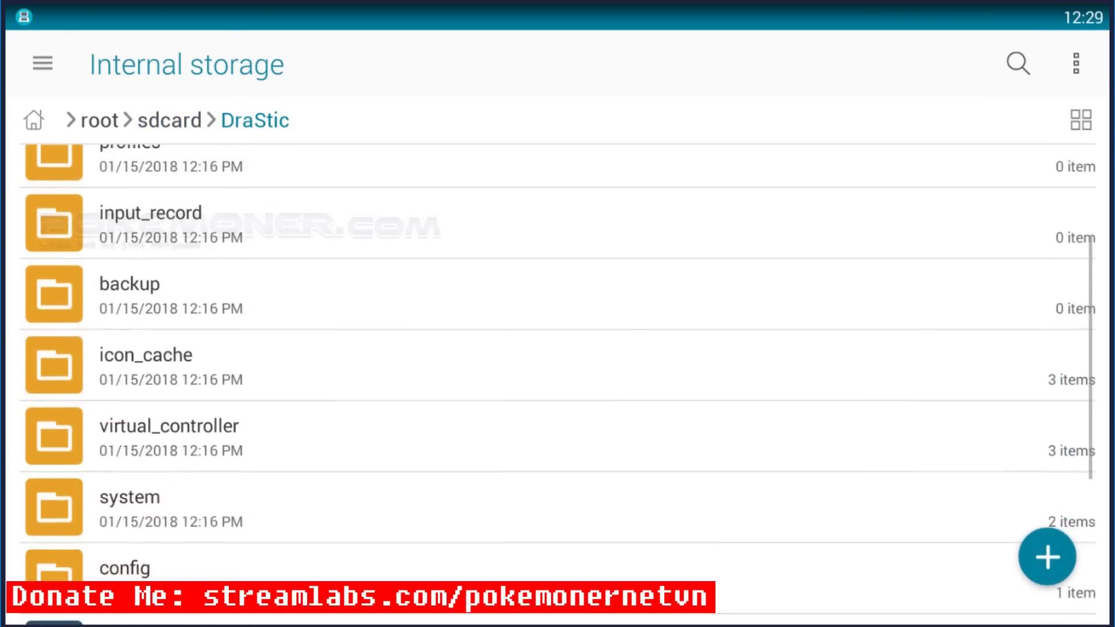
pyautogui.scroll(-3, 557, 383)
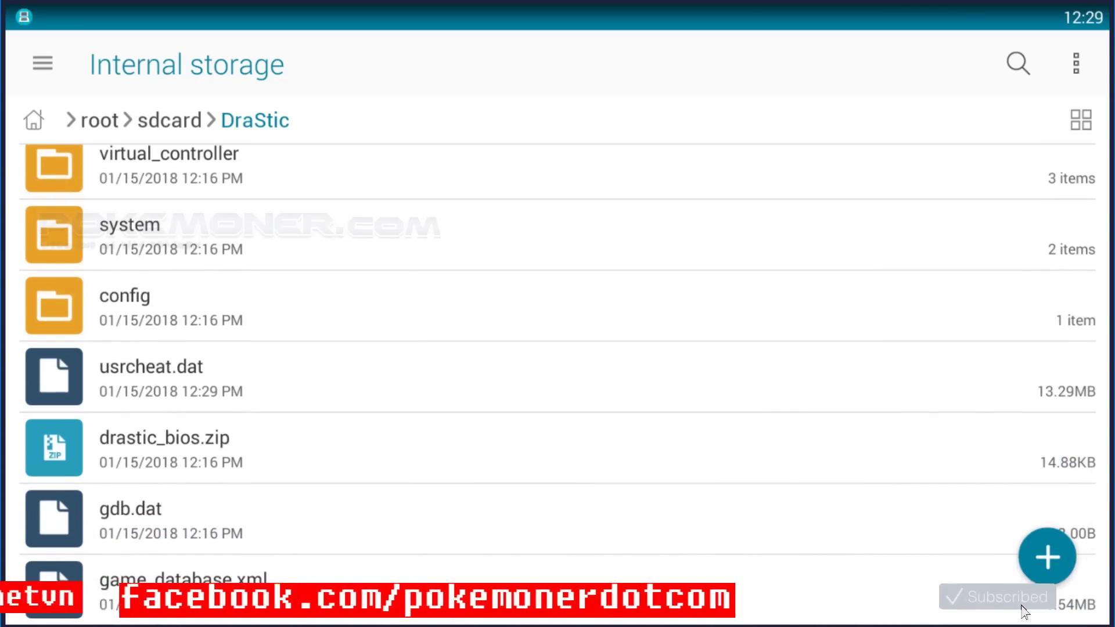
pyautogui.scroll(3, 557, 348)
# Step: Switch to DraStic, load Pokemon Moon Black 2 Beta 1 and open its list of cheats
pyautogui.press('Escape')
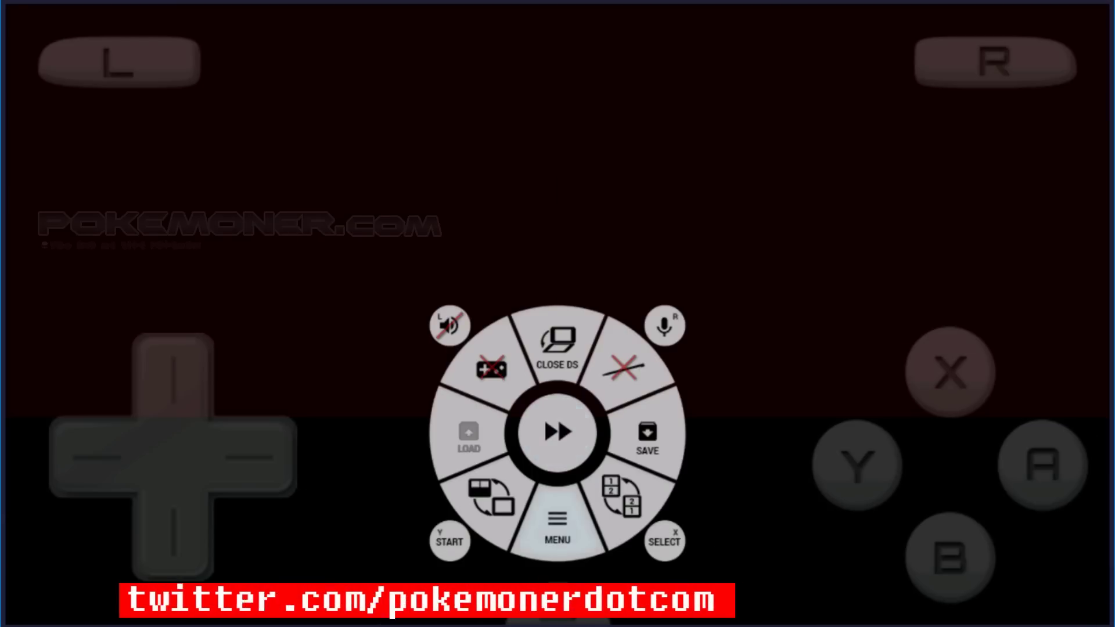
pyautogui.scroll(-2, 557, 314)
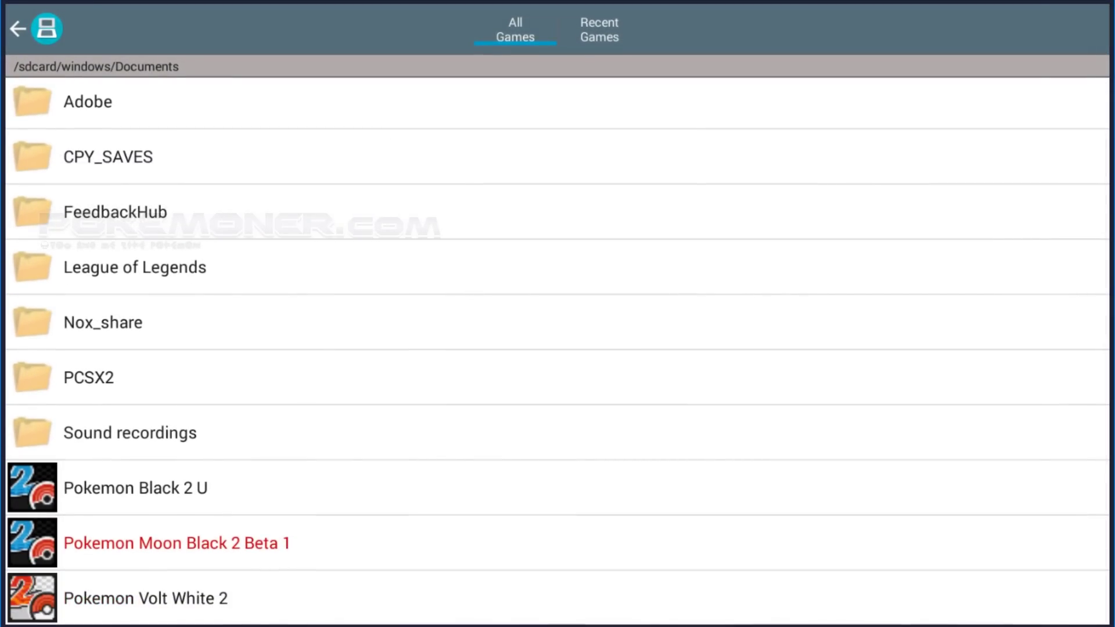
pyautogui.click(135, 488)
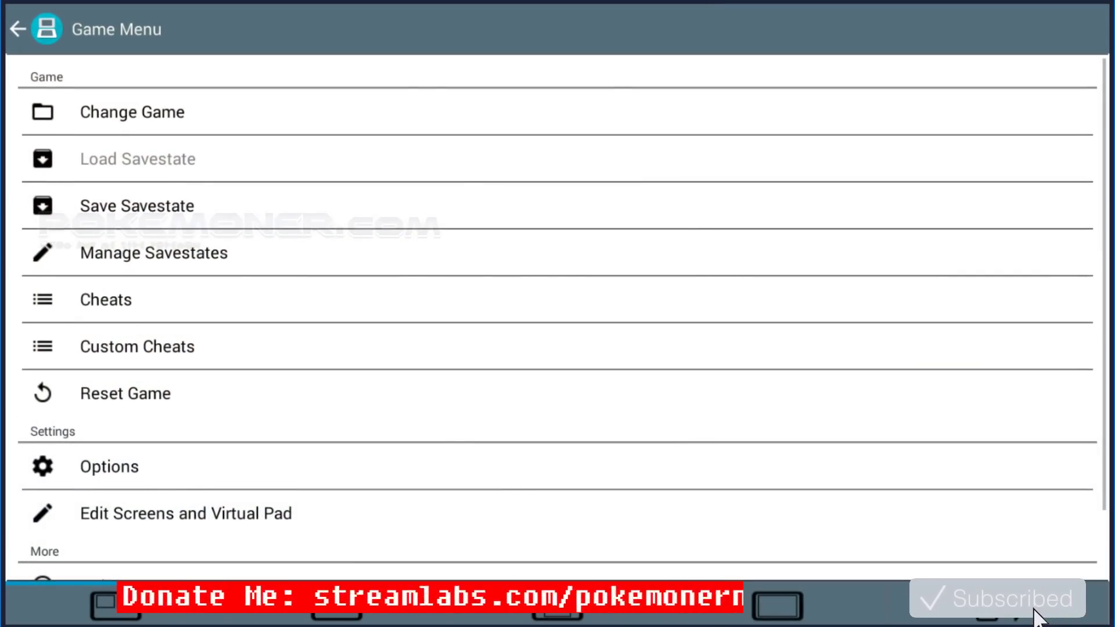
pyautogui.click(106, 300)
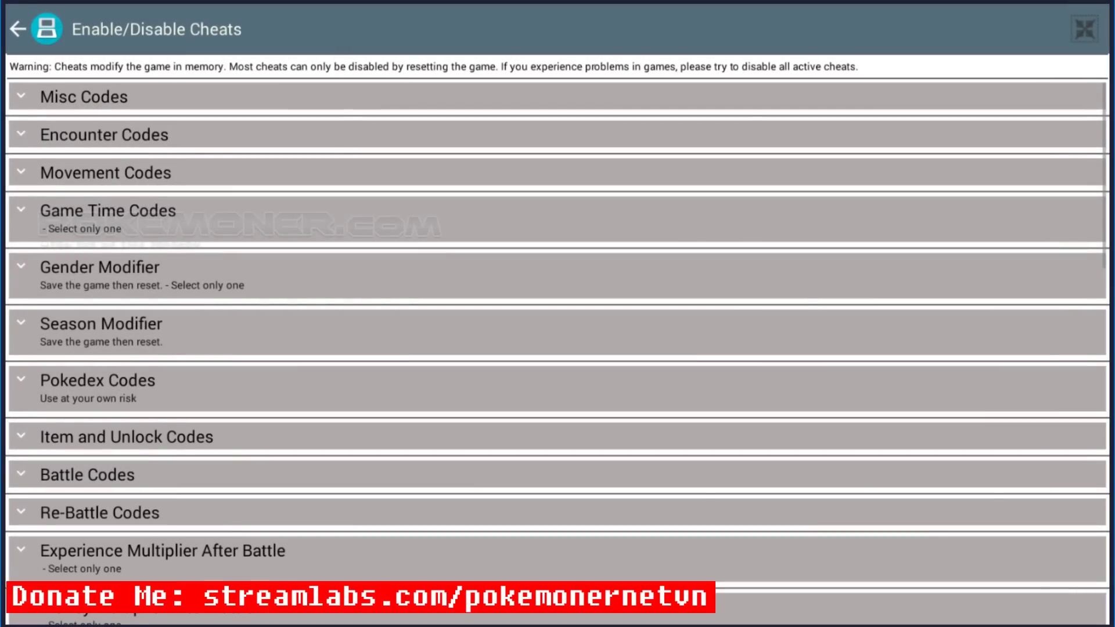
# Step: Examine the cheats under Item and Unlock Codes and look over the remaining categories, including the starter and wild Pokemon modifiers
pyautogui.scroll(-2, 557, 349)
pyautogui.scroll(3, 557, 348)
pyautogui.scroll(-2, 558, 348)
pyautogui.click(127, 354)
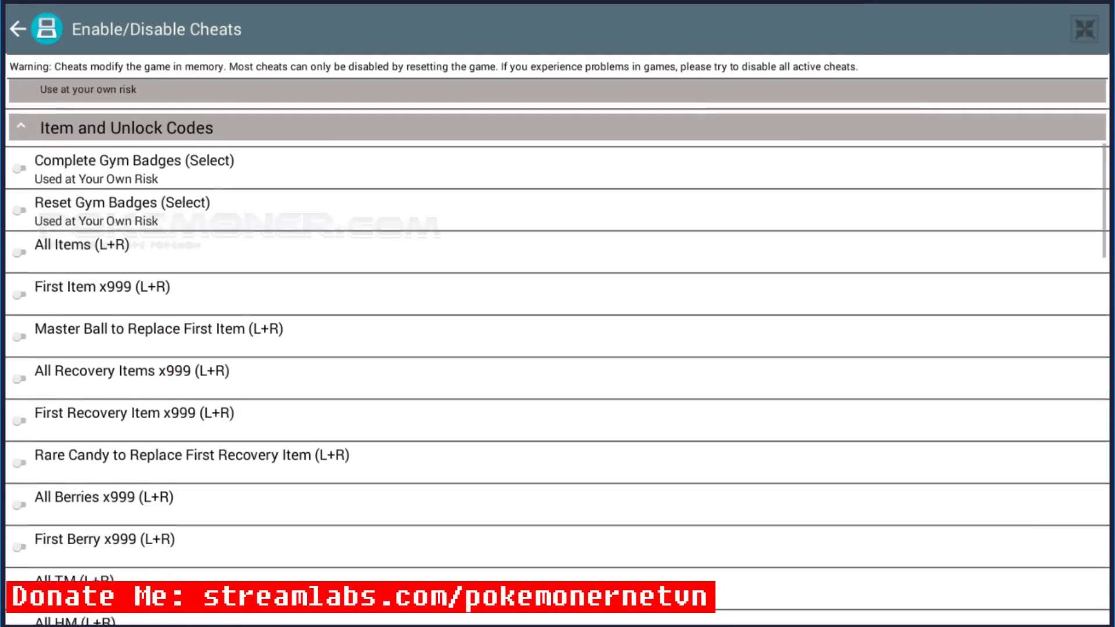
pyautogui.click(127, 108)
pyautogui.scroll(-8, 558, 349)
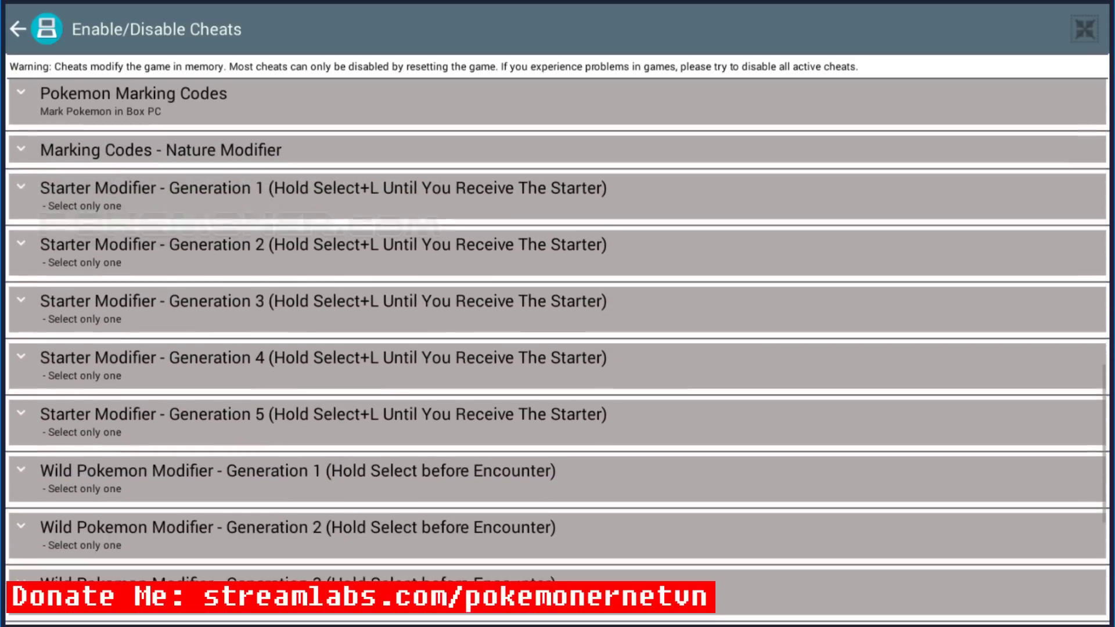
pyautogui.scroll(8, 558, 348)
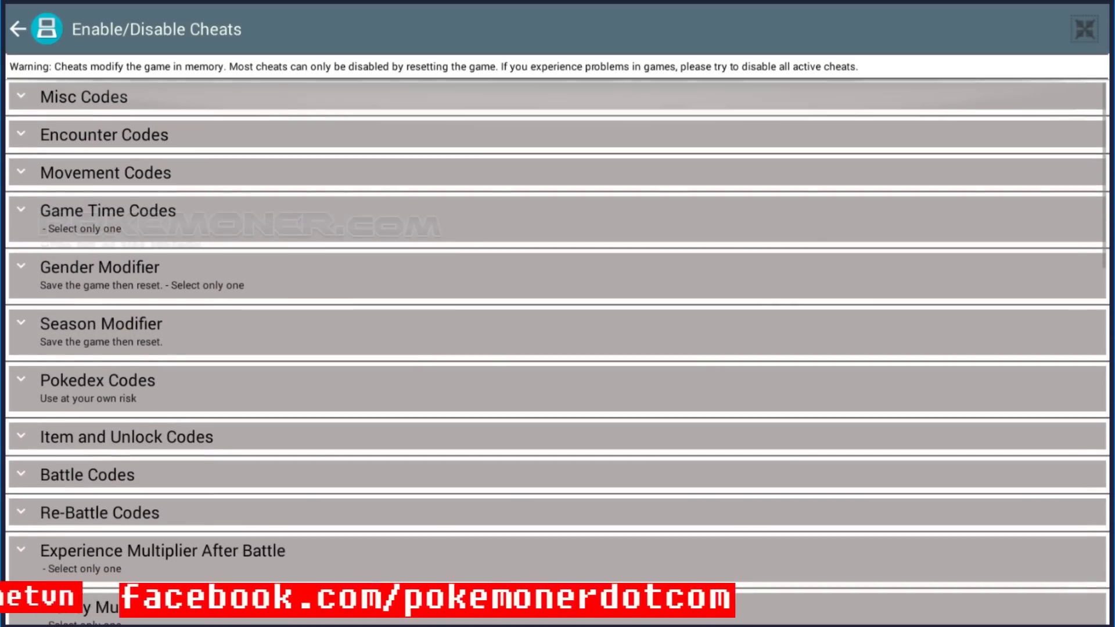
# Step: Expand the Misc Codes category to view its individual cheats and collapse it again
pyautogui.click(83, 96)
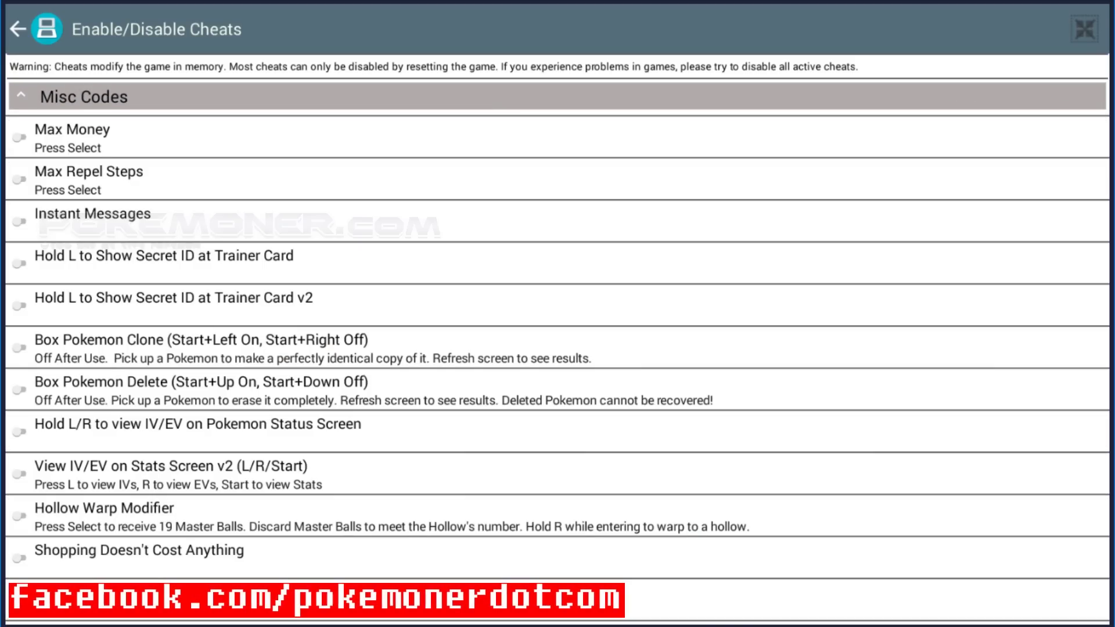
pyautogui.click(84, 96)
pyautogui.click(84, 96)
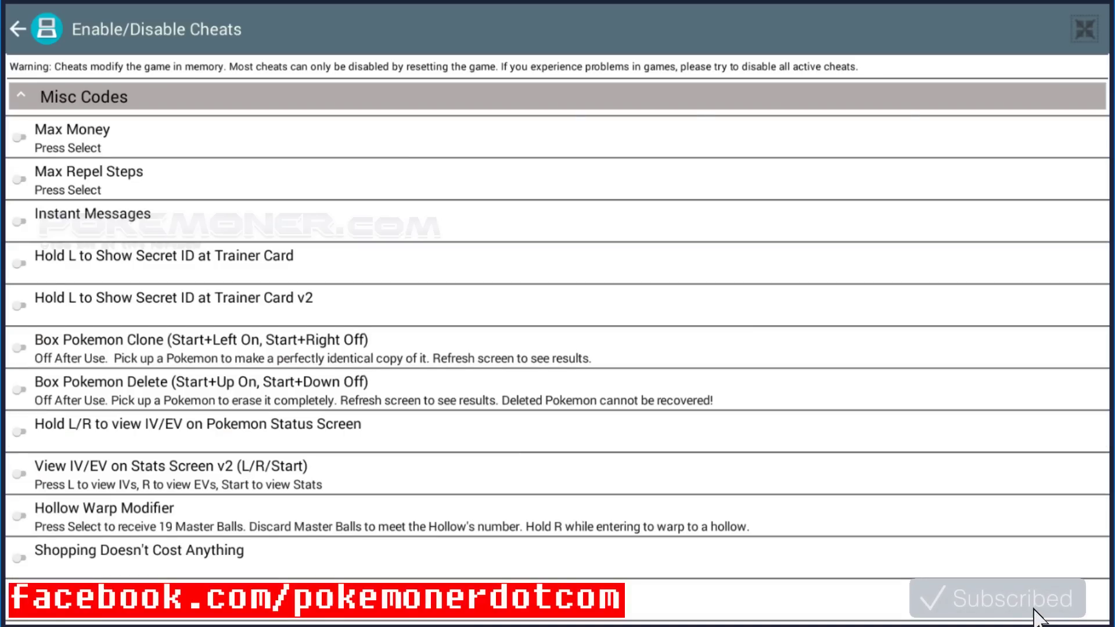
pyautogui.click(84, 97)
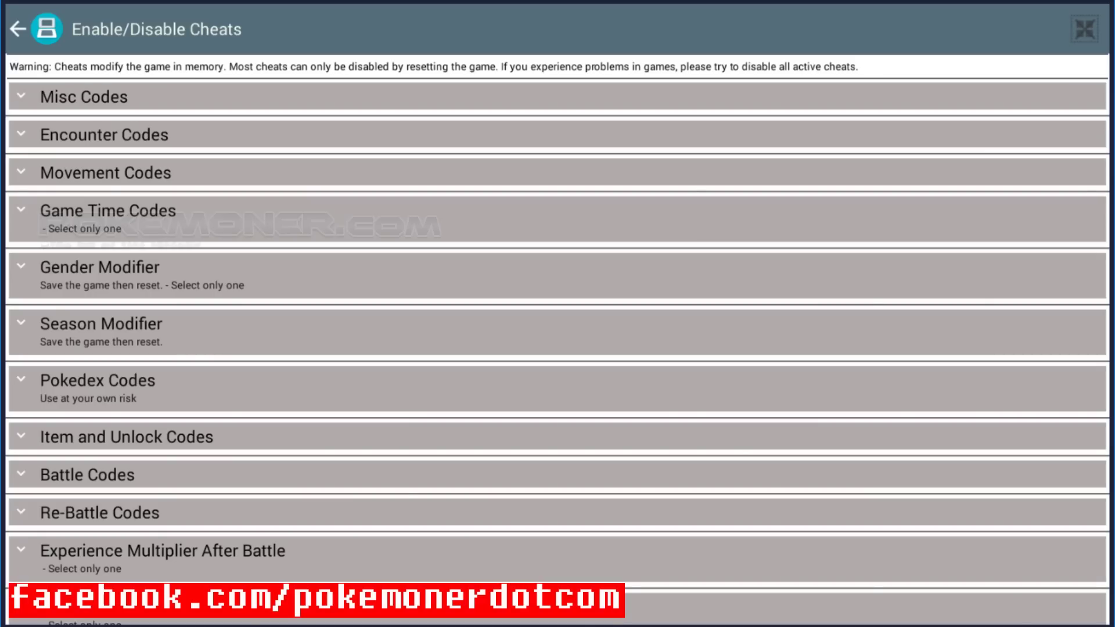